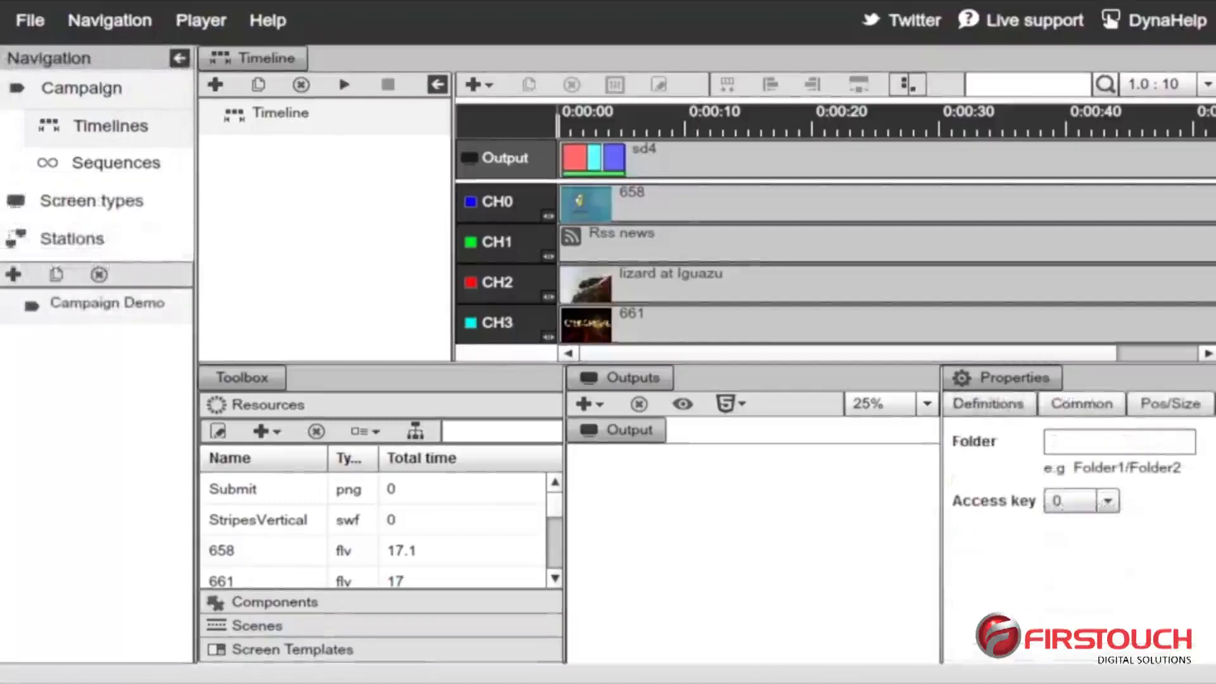
# Step: Start a new campaign named Campaign Demo II and proceed to its output settings
pyautogui.click(14, 274)
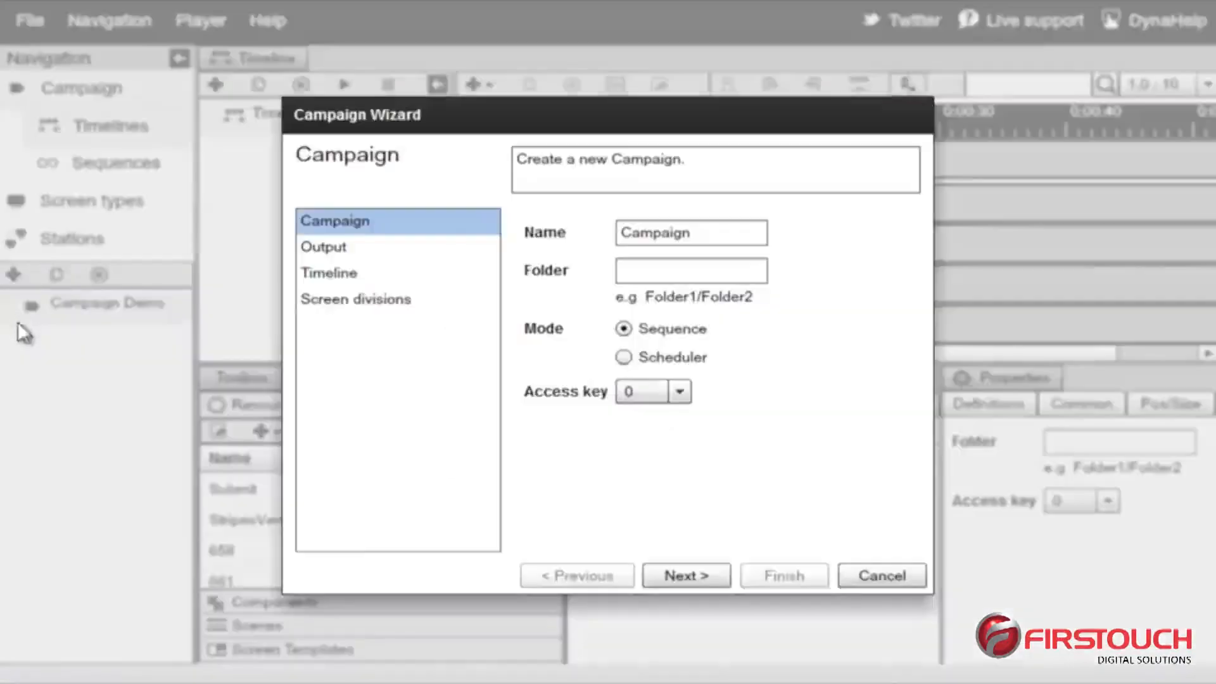
pyautogui.click(732, 241)
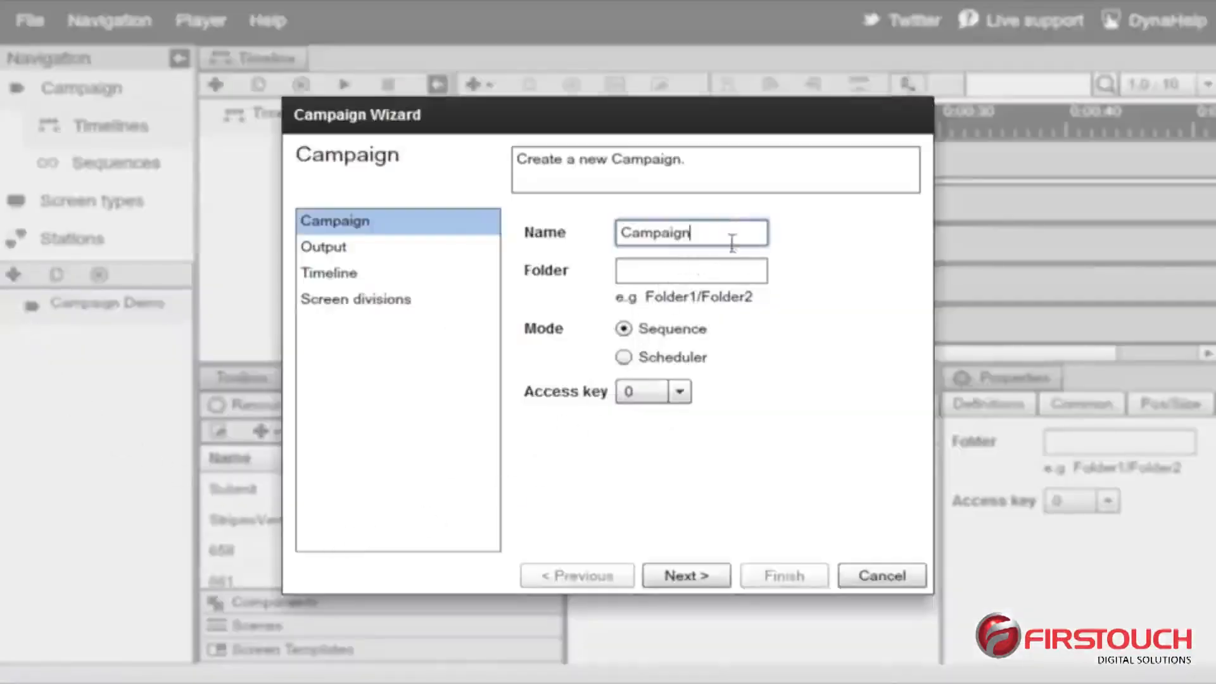
pyautogui.write('Demp')
pyautogui.press('BackSpace')
pyautogui.press('BackSpace')
pyautogui.write('o II')
pyautogui.click(725, 577)
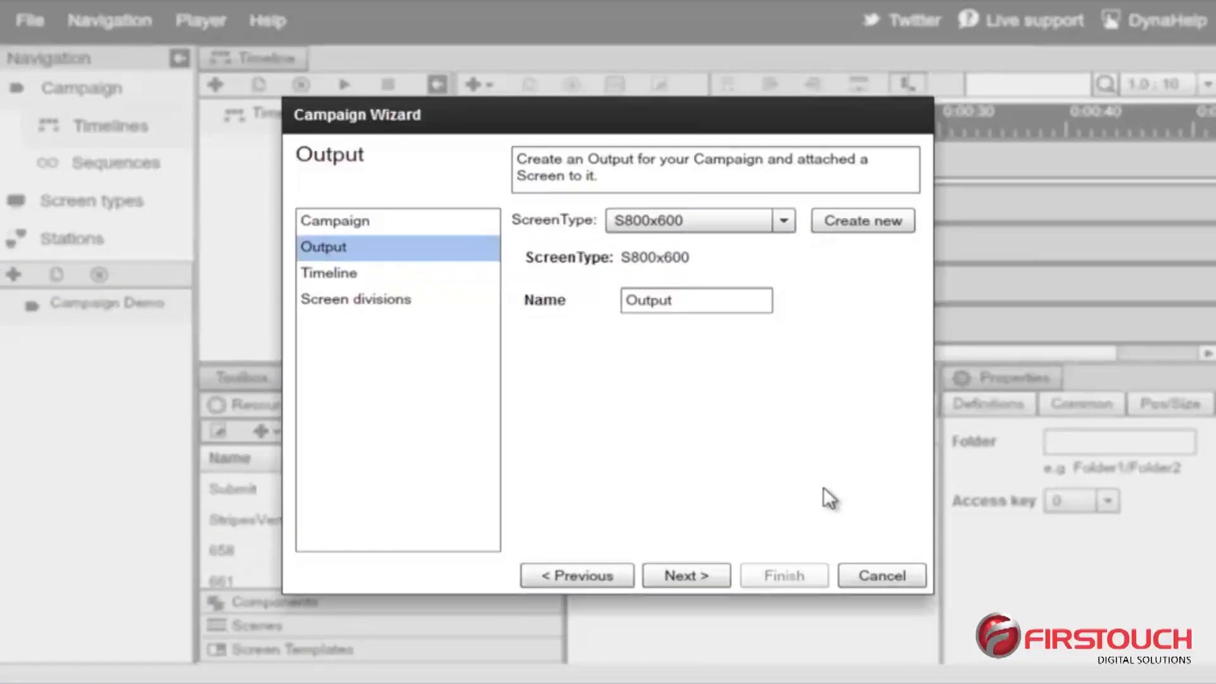
# Step: Start a new screen type for the campaign output with a resolution of 1920 x 1080
pyautogui.click(758, 232)
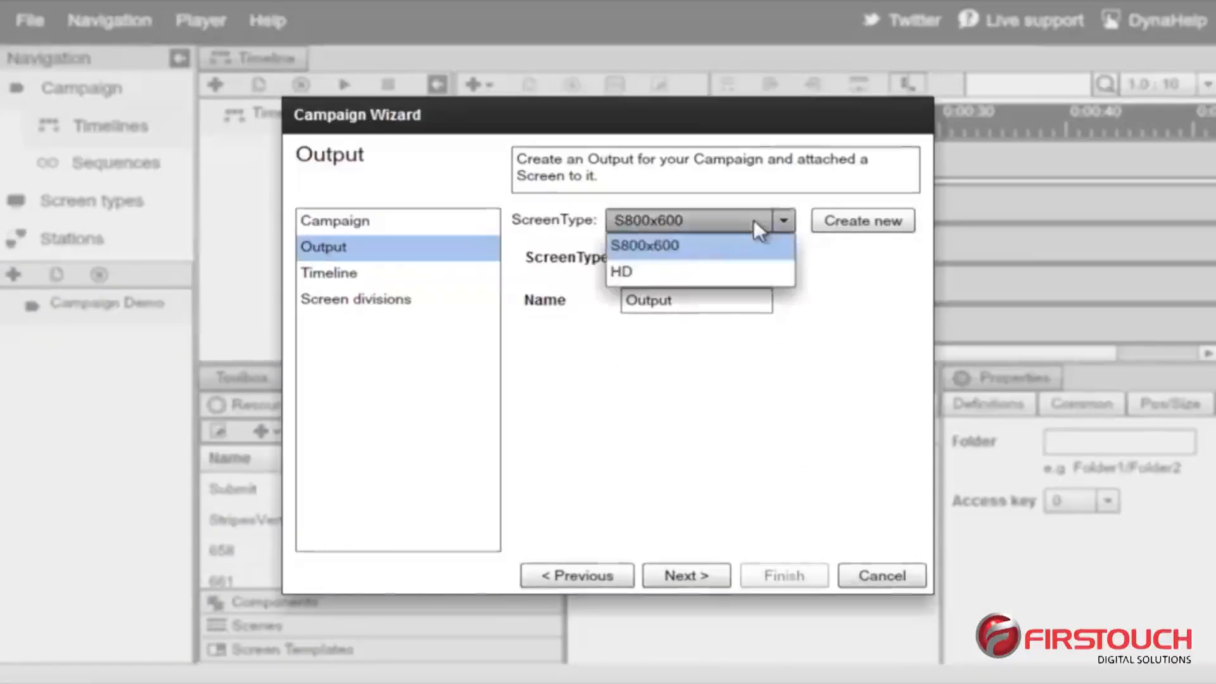
pyautogui.click(754, 219)
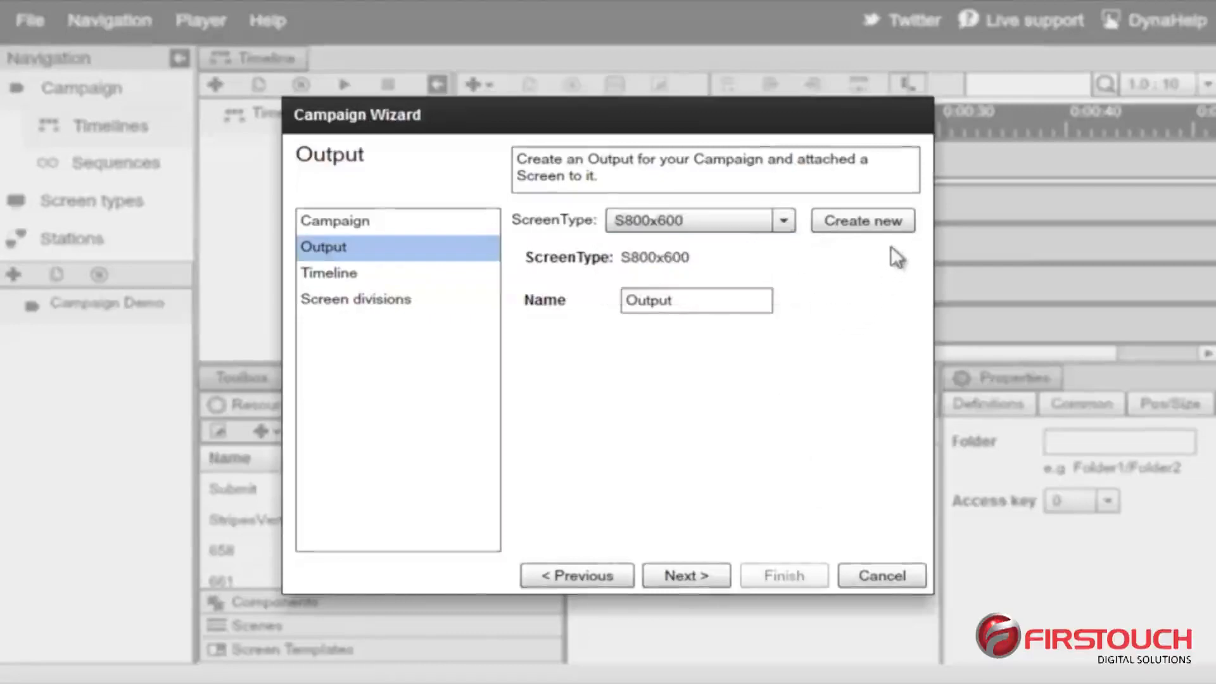
pyautogui.click(871, 223)
pyautogui.click(802, 261)
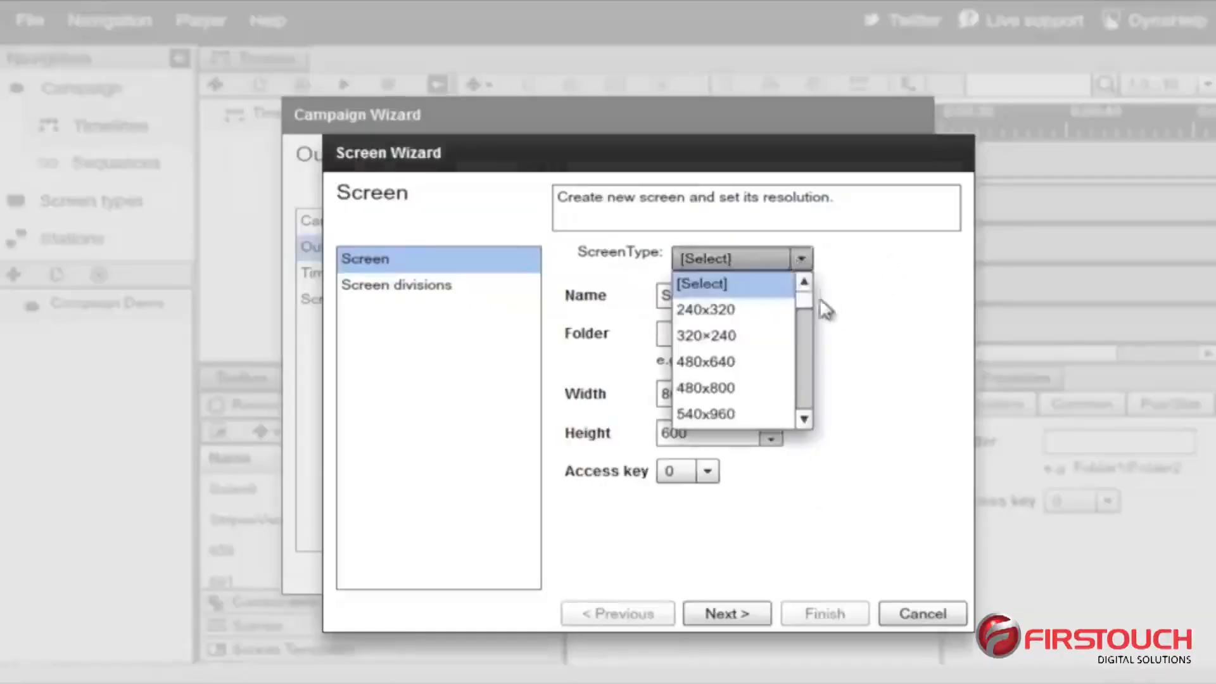
pyautogui.moveTo(802, 298); pyautogui.dragTo(810, 404)
pyautogui.click(784, 331)
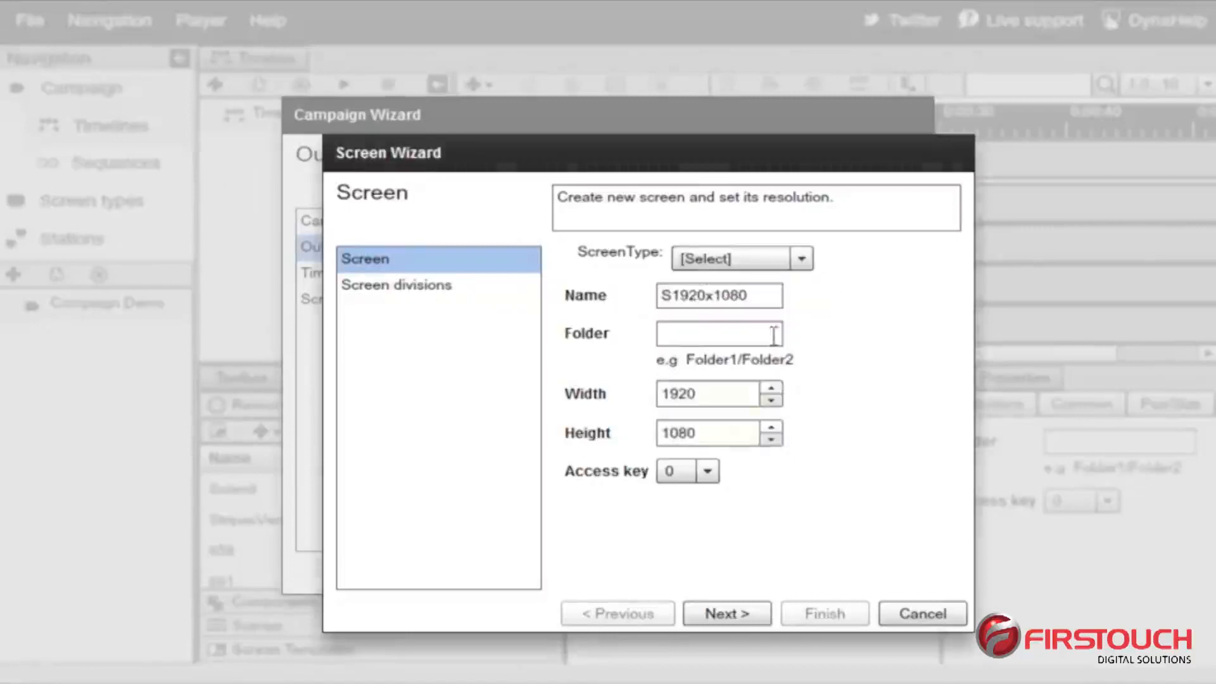
# Step: Name the new screen Demo Screen II and create it with generated screen divisions
pyautogui.doubleClick(764, 294)
pyautogui.write('Dem')
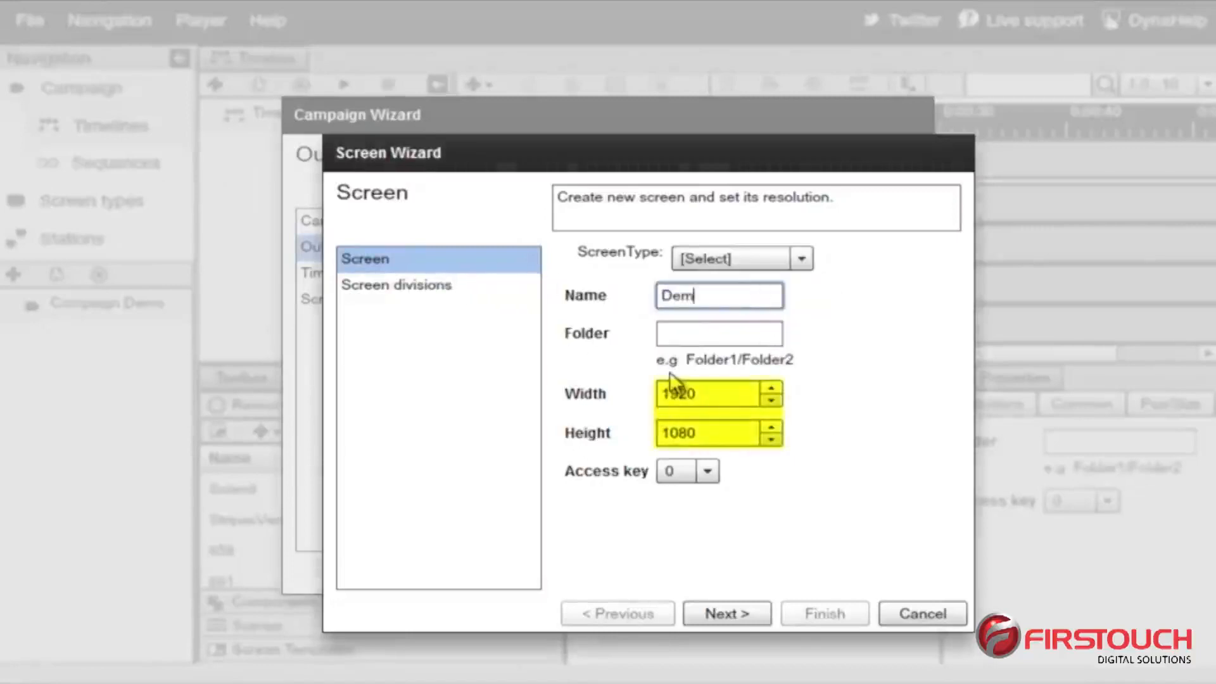
pyautogui.write('o Screen II')
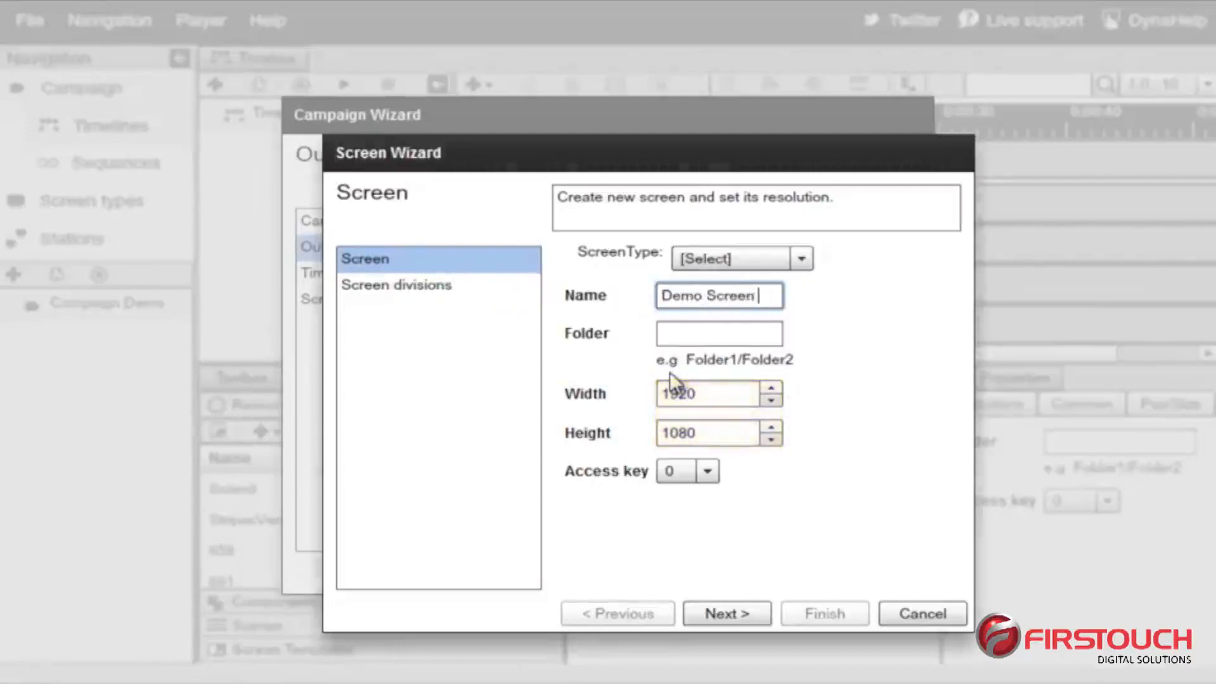
pyautogui.click(749, 617)
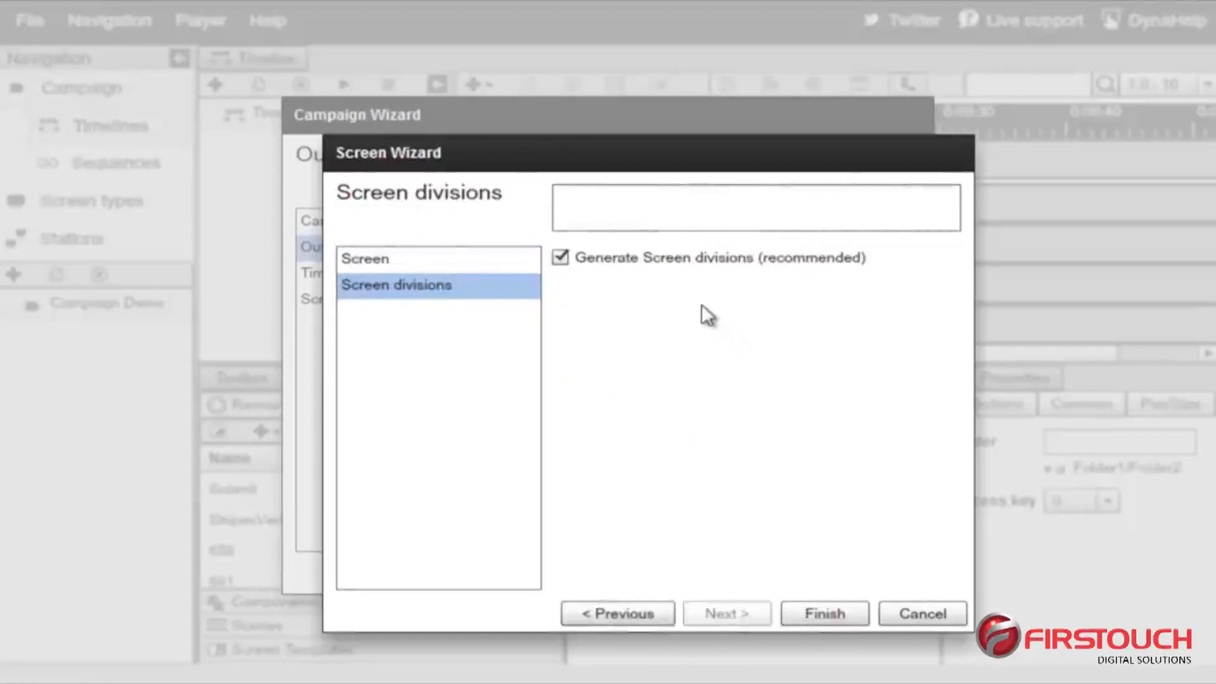
pyautogui.click(823, 613)
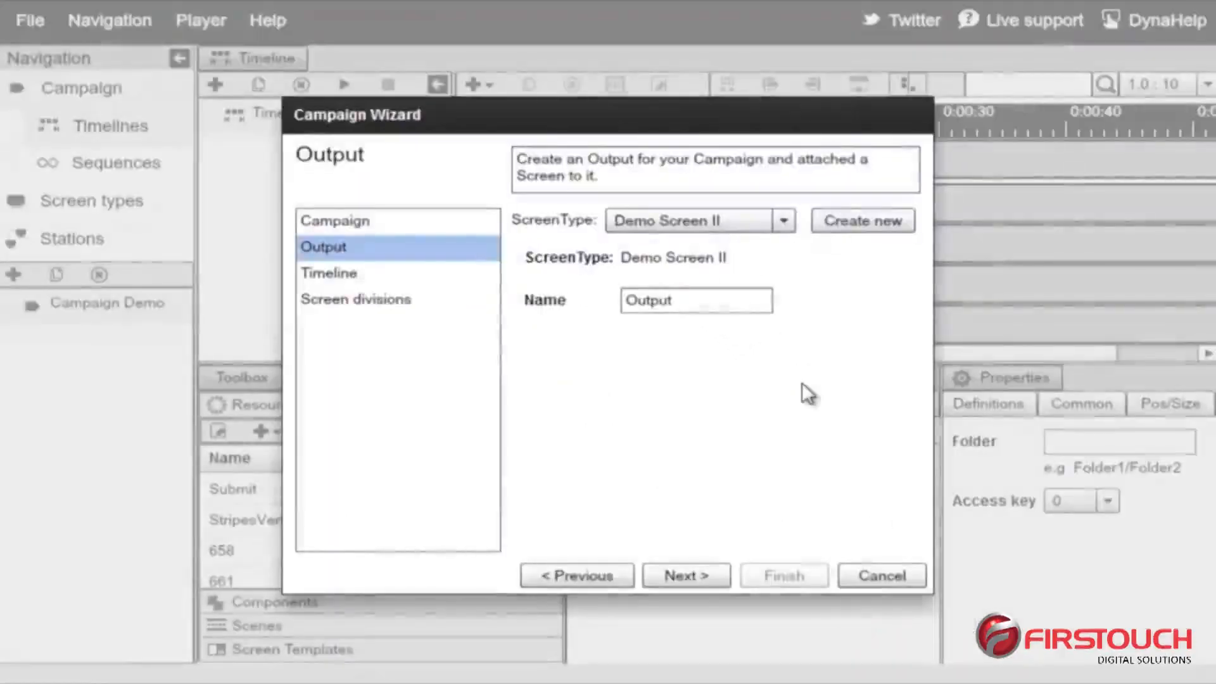
# Step: Name the campaign's timeline Timeline1, choose the sd3 screen division and finish creating the campaign
pyautogui.click(702, 576)
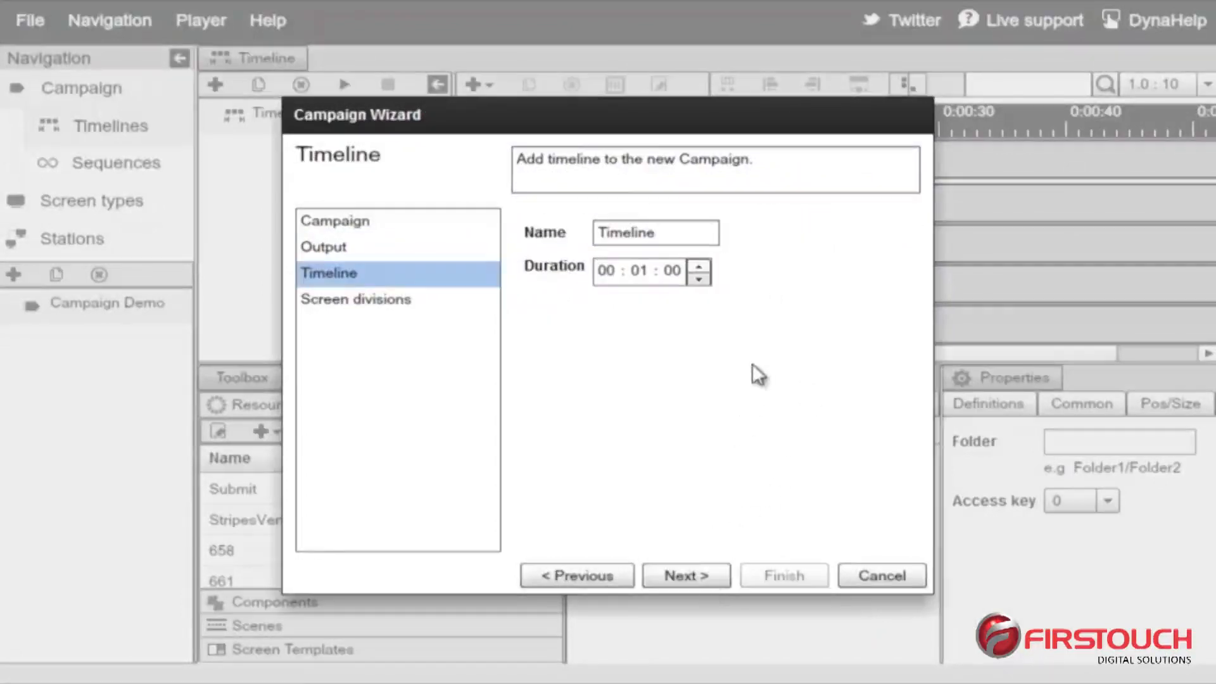
pyautogui.click(691, 232)
pyautogui.write('1')
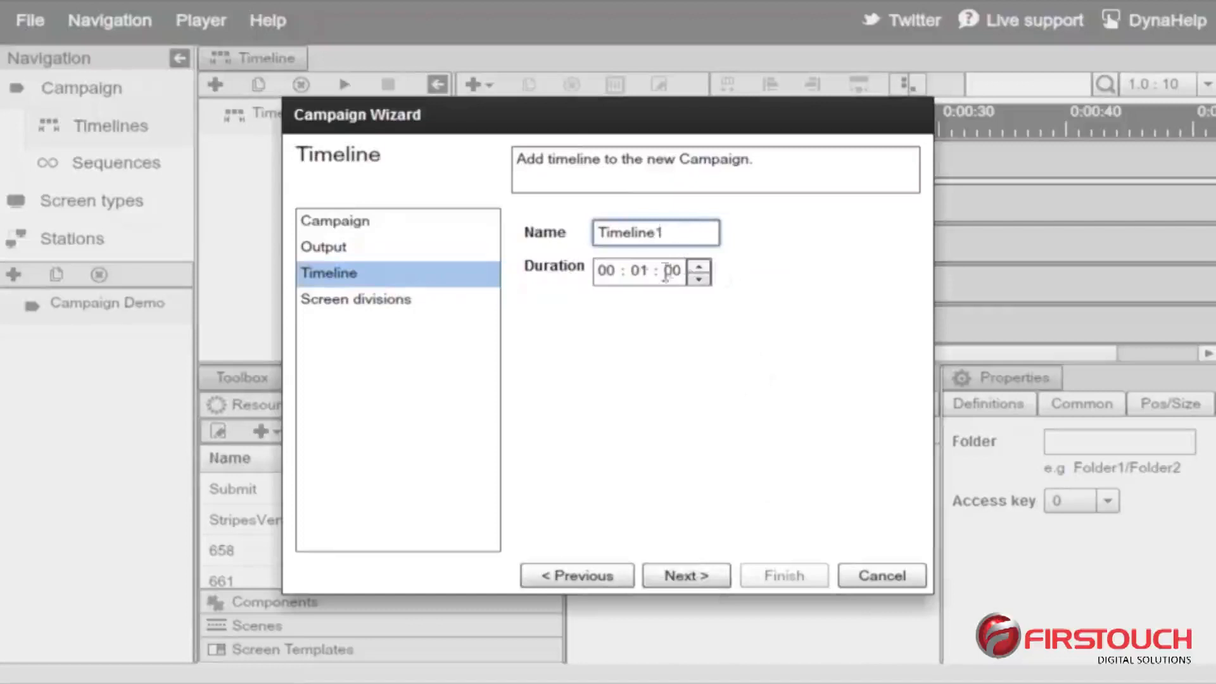
pyautogui.click(712, 578)
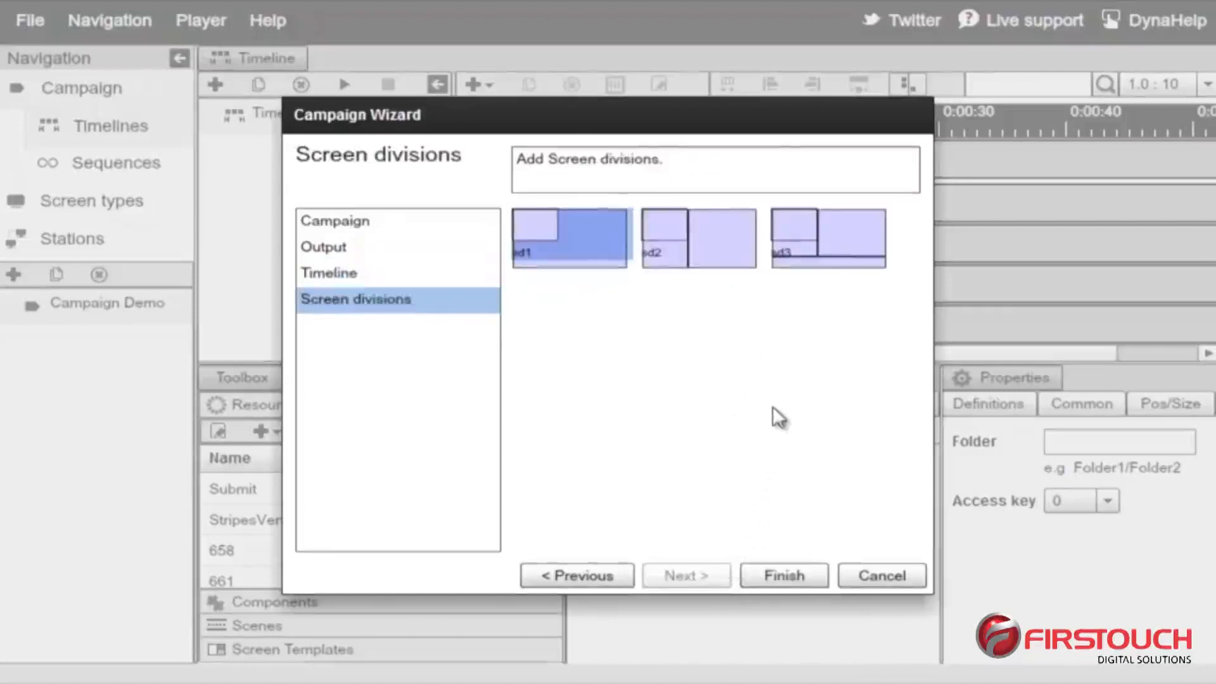
pyautogui.click(815, 240)
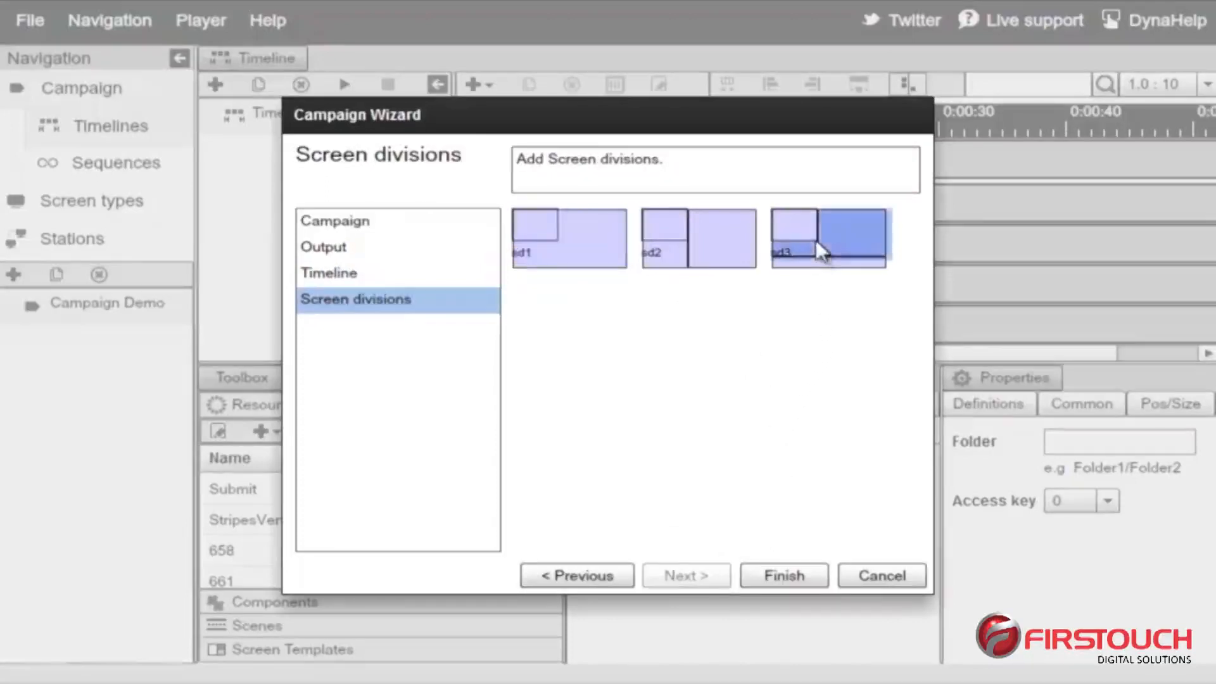
pyautogui.click(809, 575)
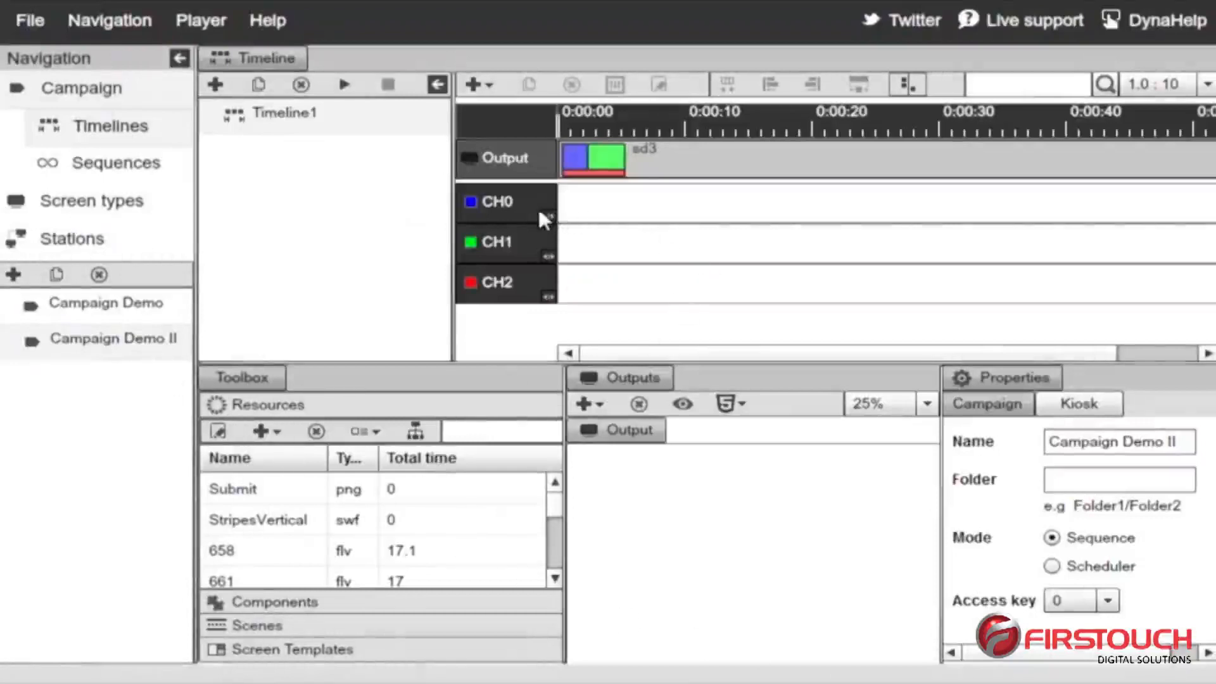
# Step: In the sd3 layout, assign channel CH1 to the strip along the bottom and CH2 to the large area beside CH0
pyautogui.click(609, 166)
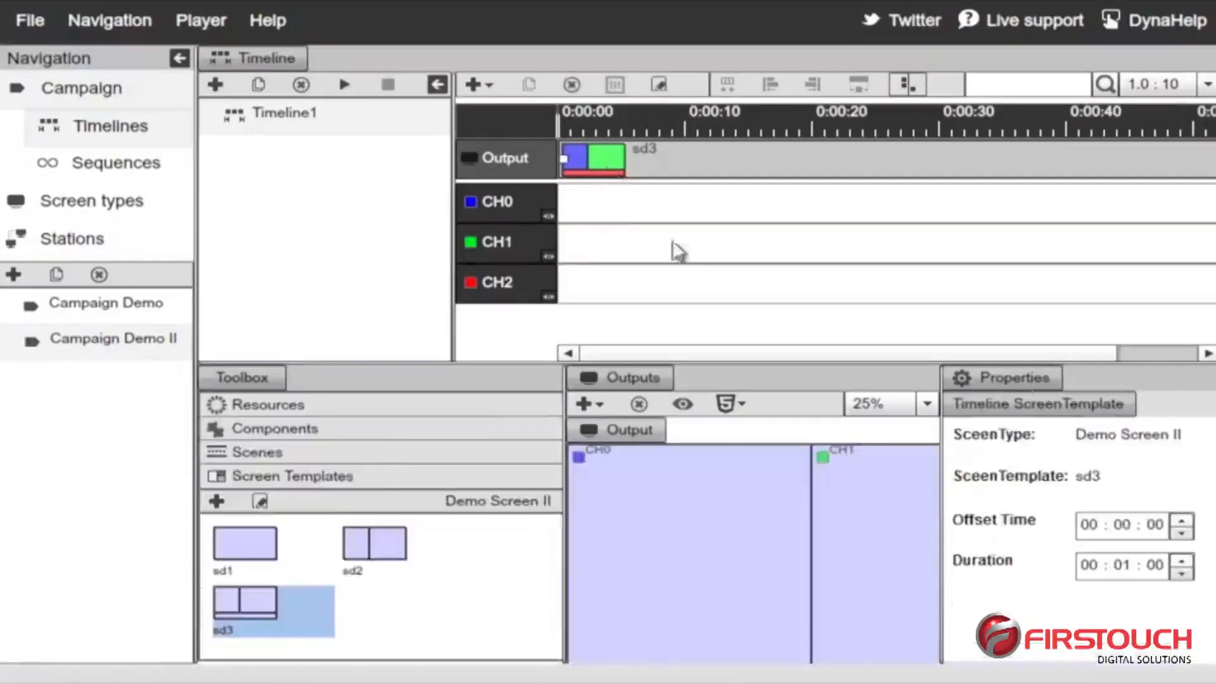
pyautogui.click(887, 404)
pyautogui.click(898, 532)
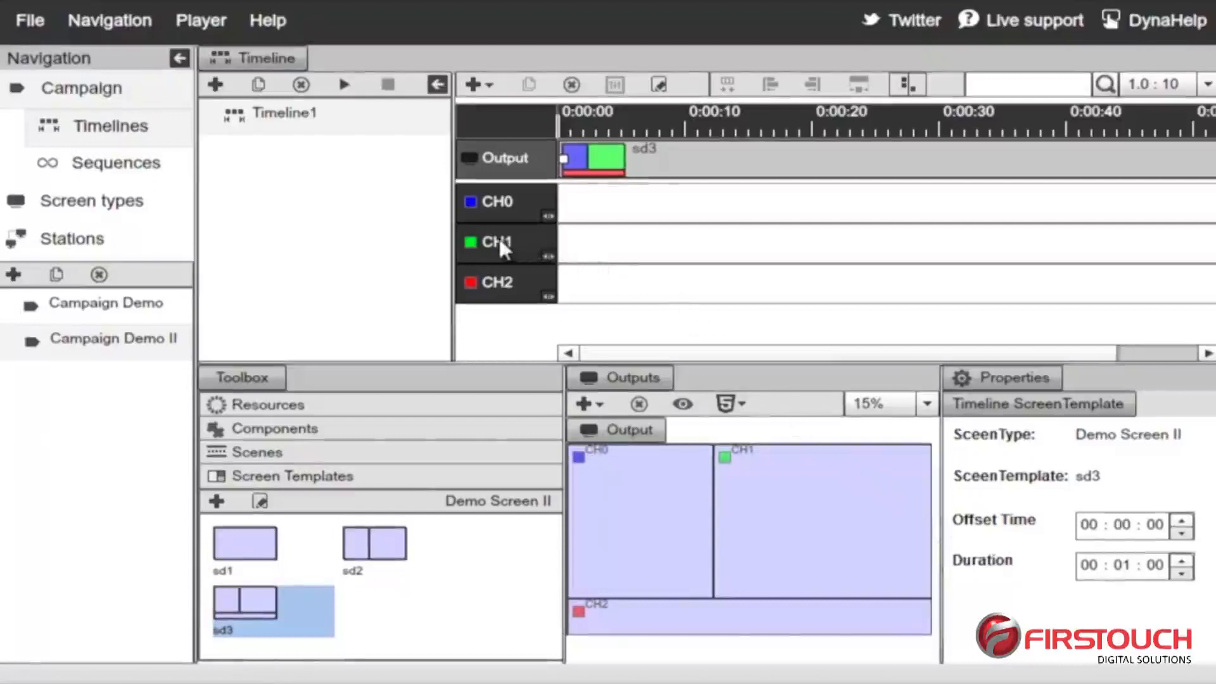
pyautogui.moveTo(500, 247); pyautogui.dragTo(694, 621)
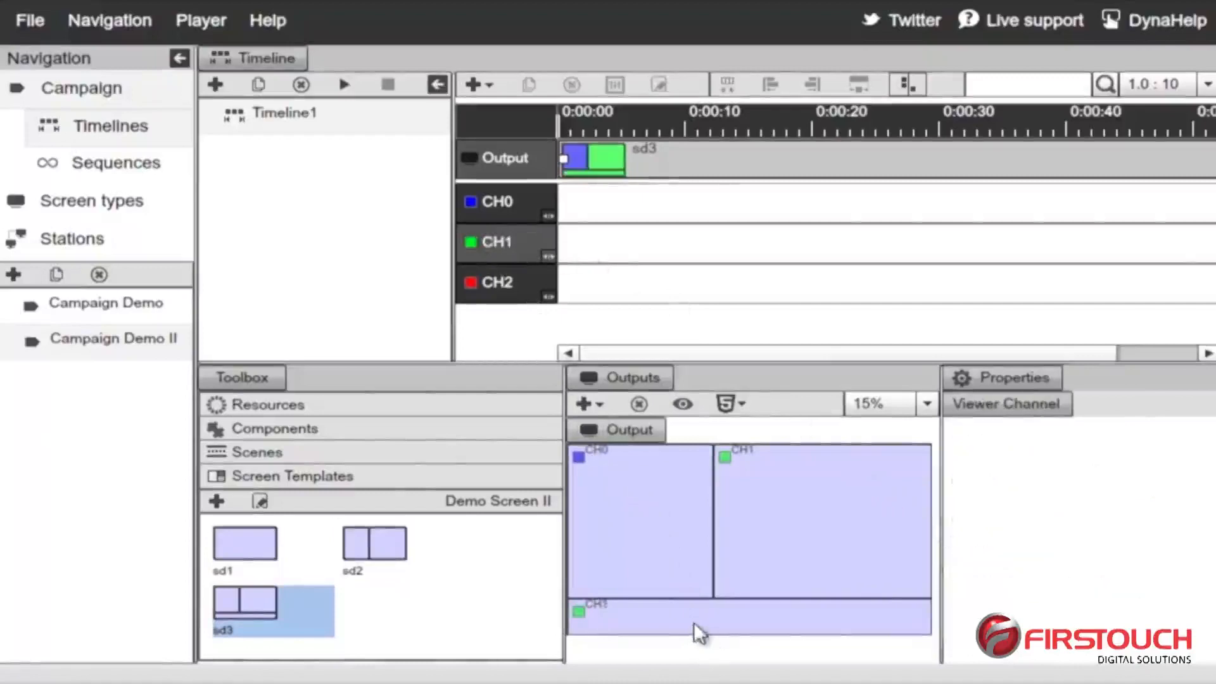
pyautogui.moveTo(504, 279); pyautogui.dragTo(780, 508)
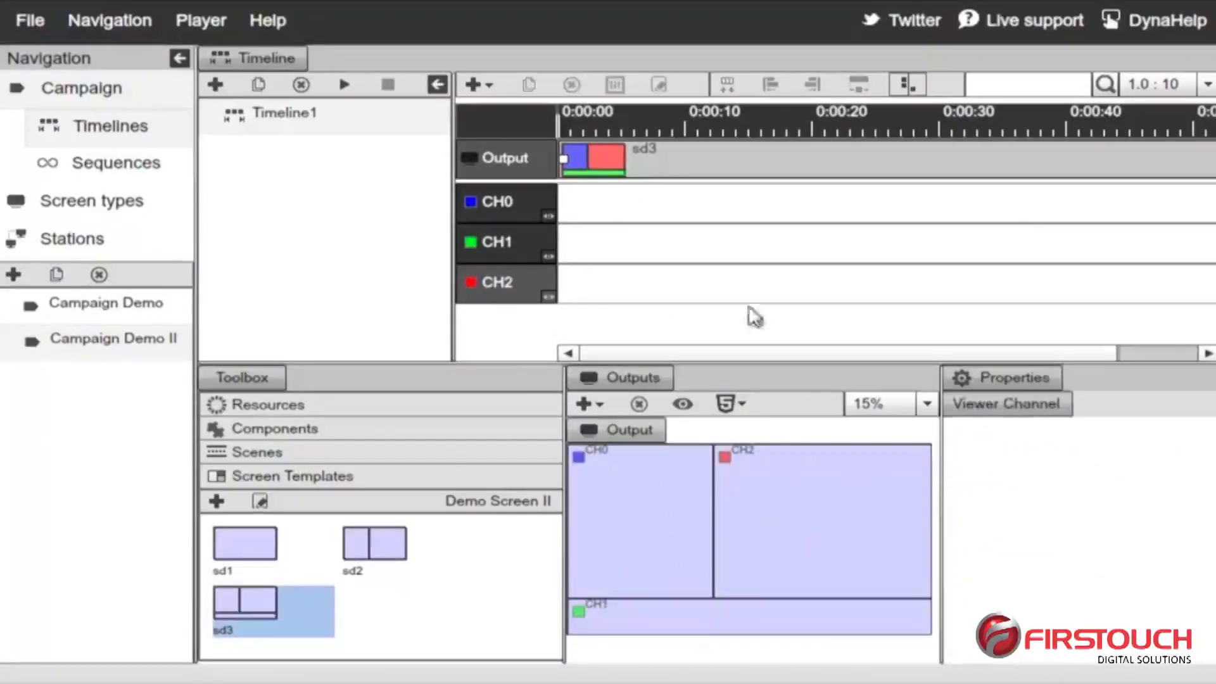
# Step: Set the timeline scale to 5.0 : 10 and the duration of Timeline1 to 00:02:00
pyautogui.click(621, 166)
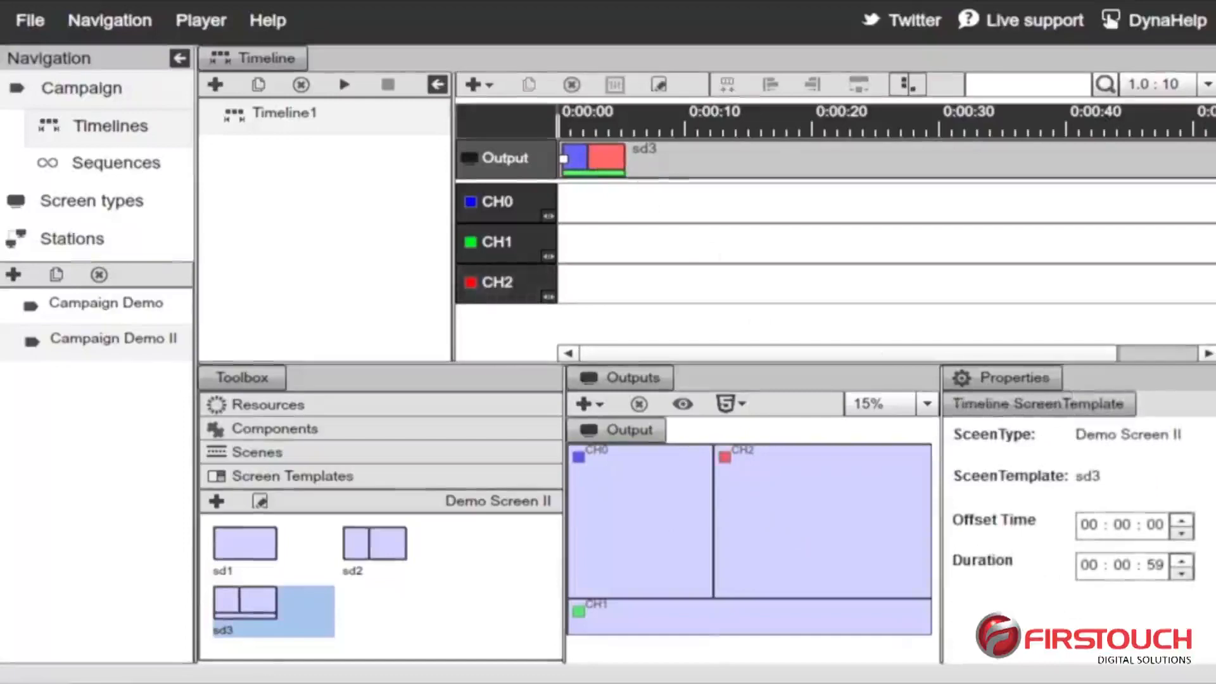
pyautogui.click(295, 117)
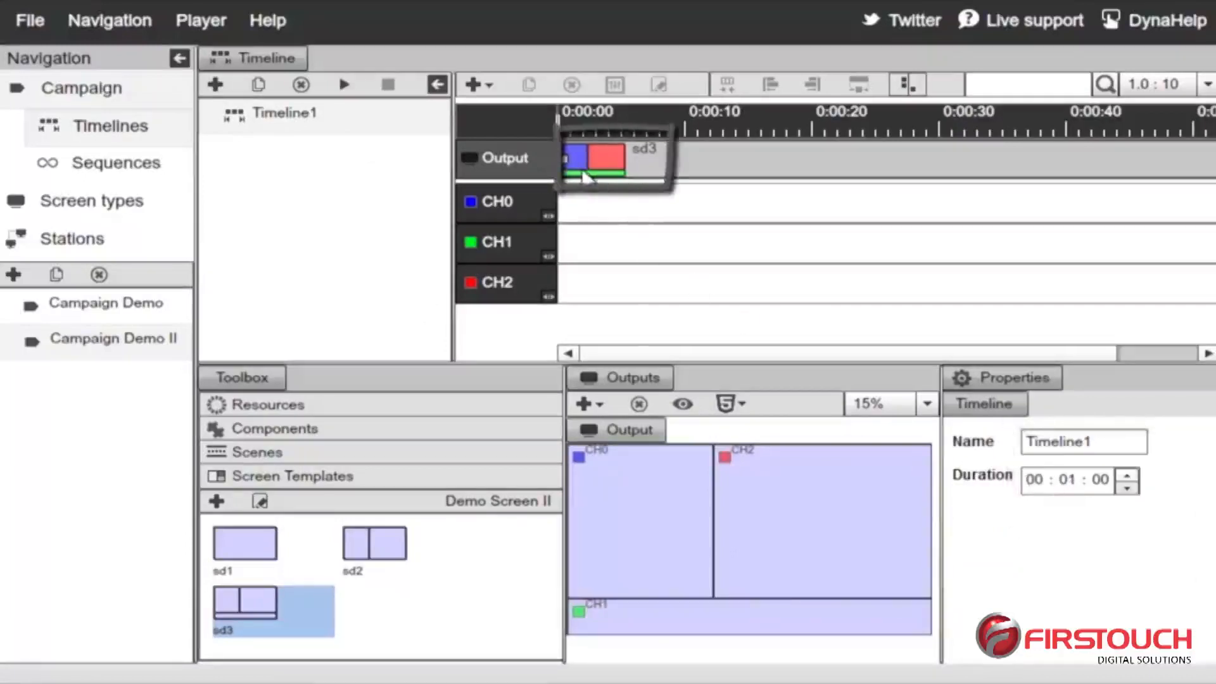
pyautogui.click(1172, 86)
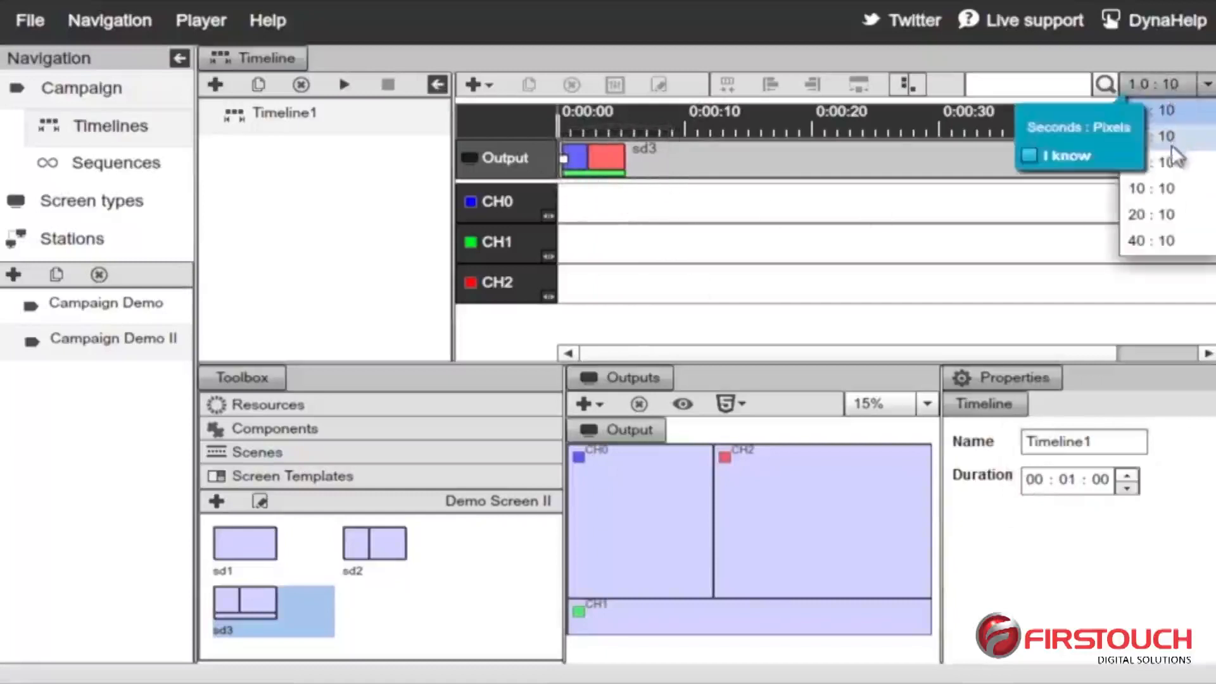
pyautogui.click(1171, 162)
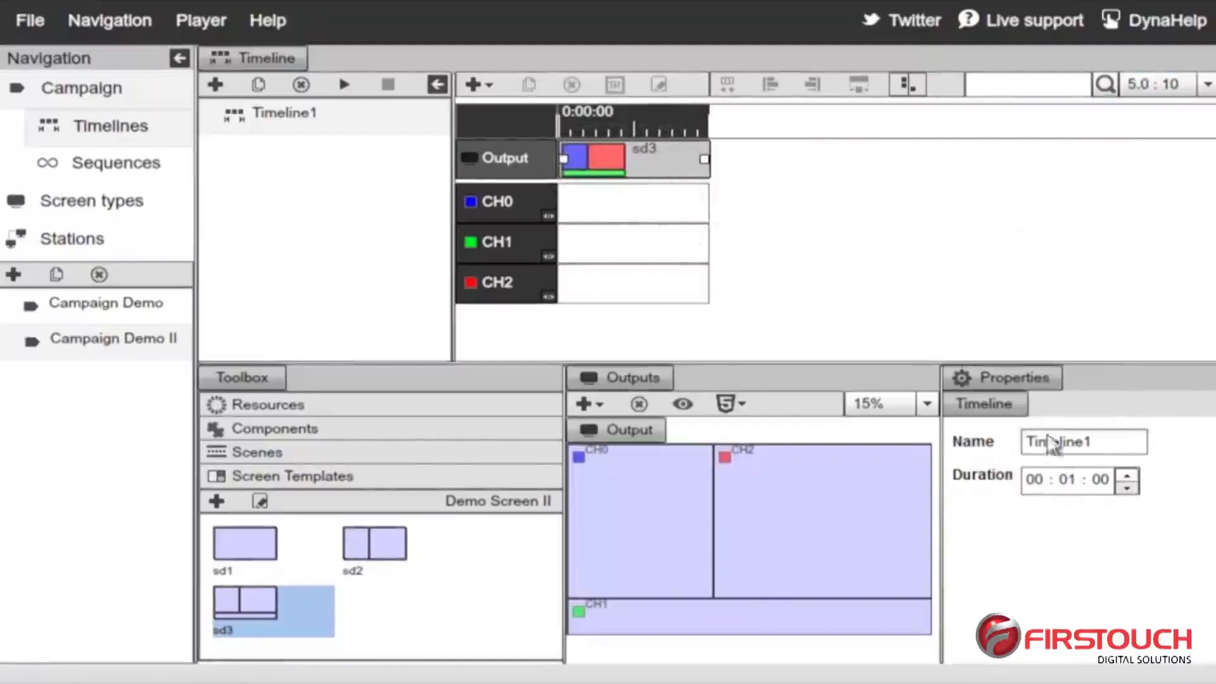
pyautogui.click(1067, 479)
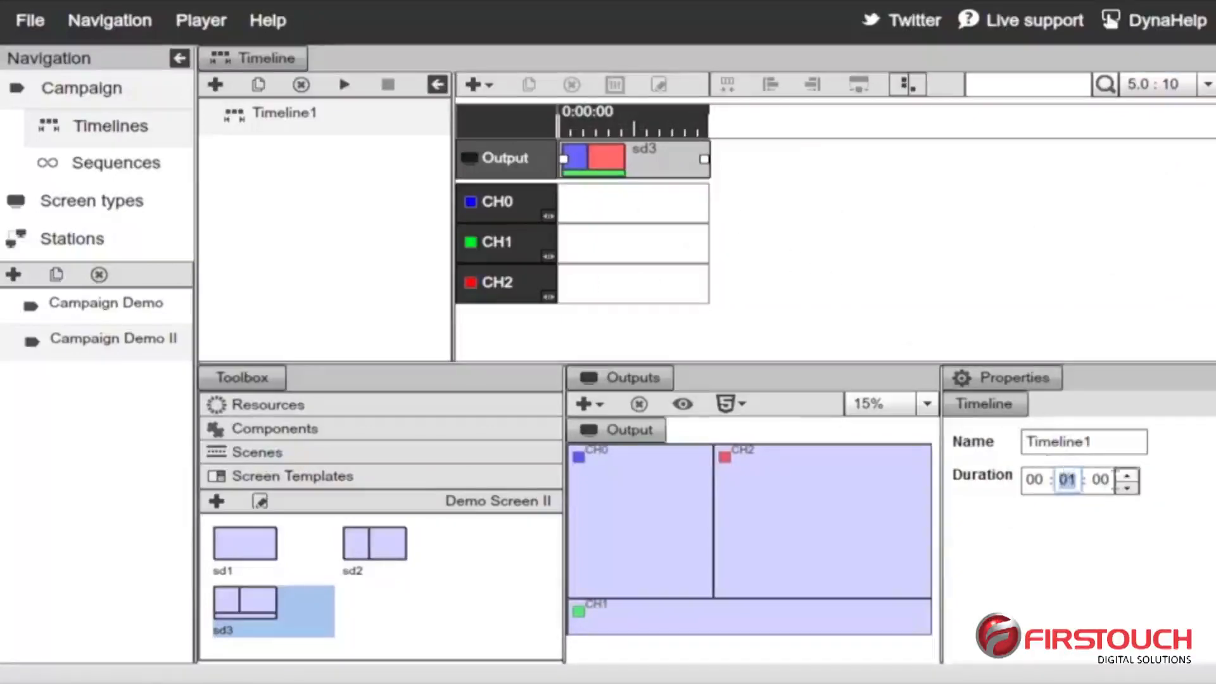
pyautogui.click(1126, 475)
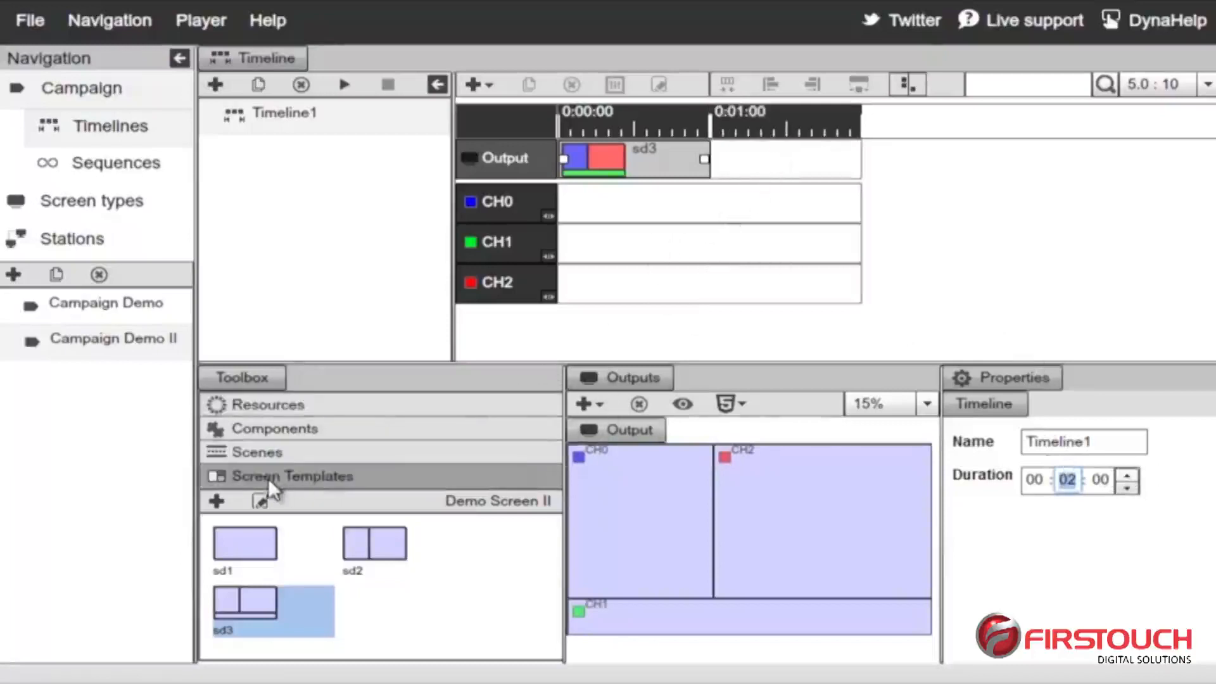
# Step: Place the sd1 screen template on the Output track from 0:01:00 to the timeline's end and assign channel CH2 to it
pyautogui.click(238, 549)
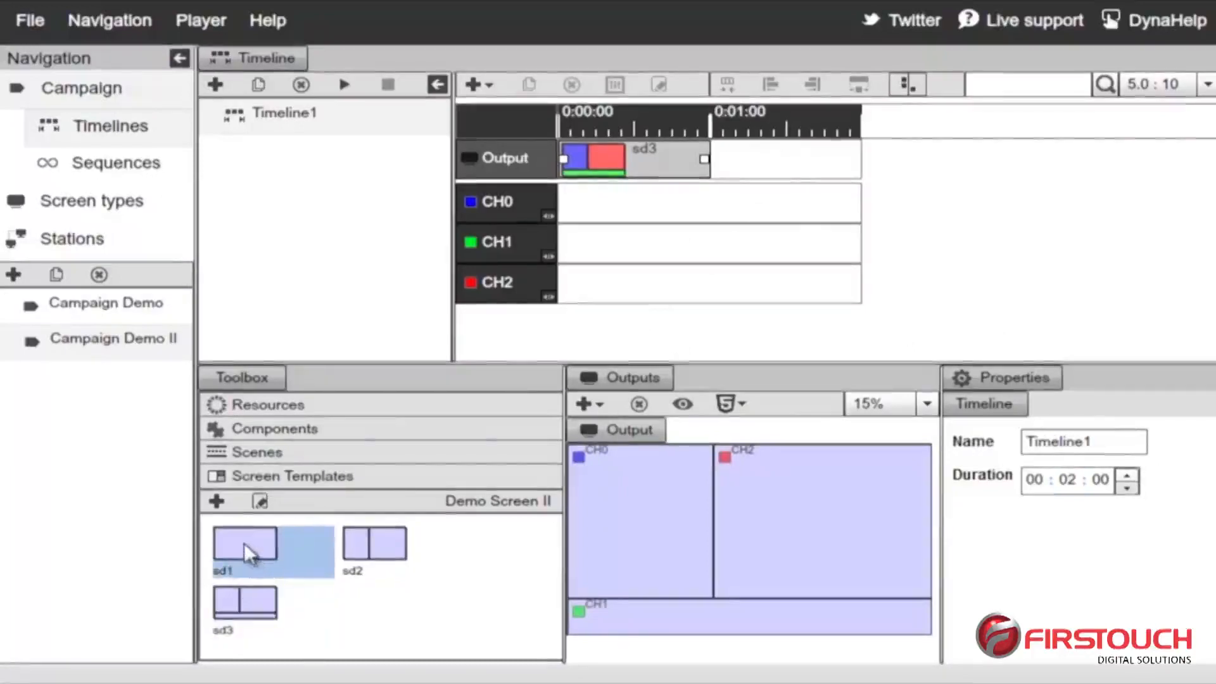
pyautogui.moveTo(244, 542); pyautogui.dragTo(856, 157)
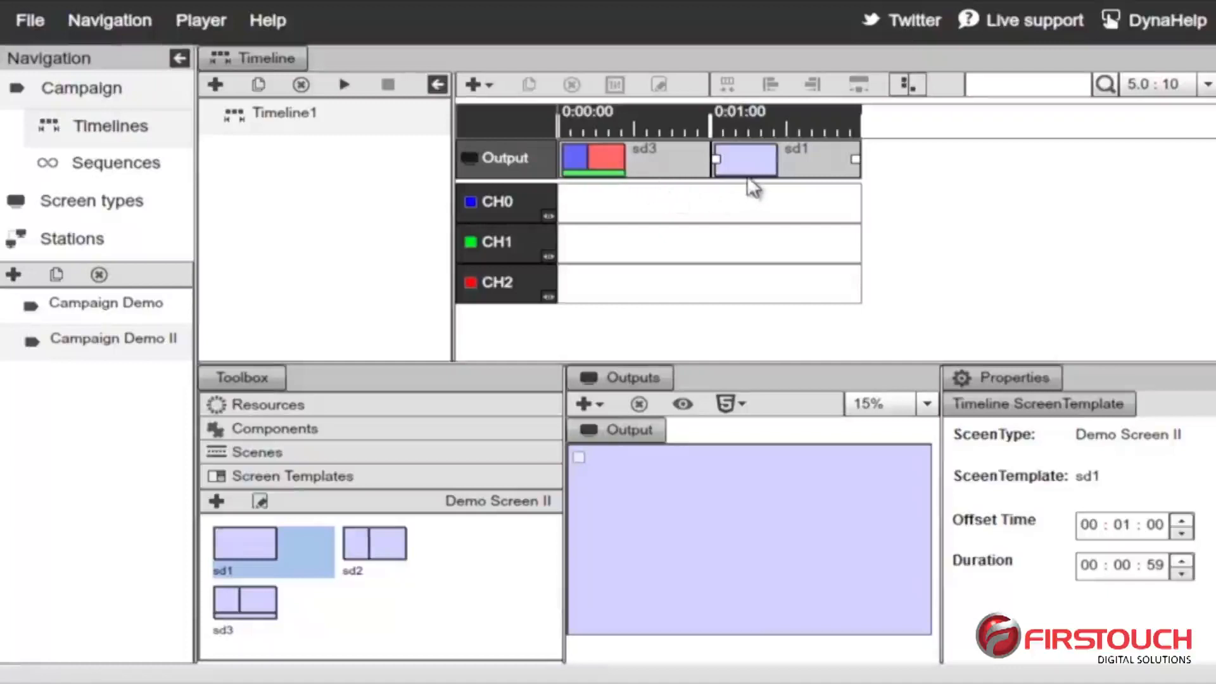
pyautogui.click(518, 290)
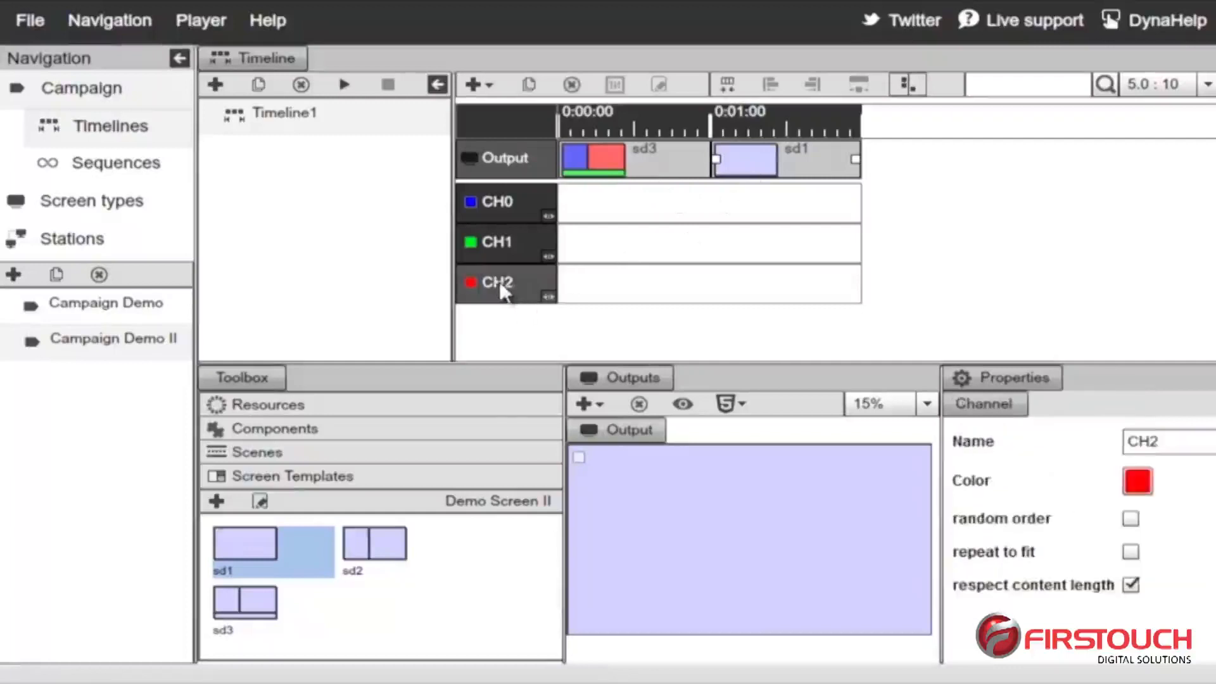
pyautogui.moveTo(500, 285)
pyautogui.mouseDown()
pyautogui.moveTo(579, 426)
pyautogui.moveTo(672, 516)
pyautogui.moveTo(701, 520)
pyautogui.mouseUp()
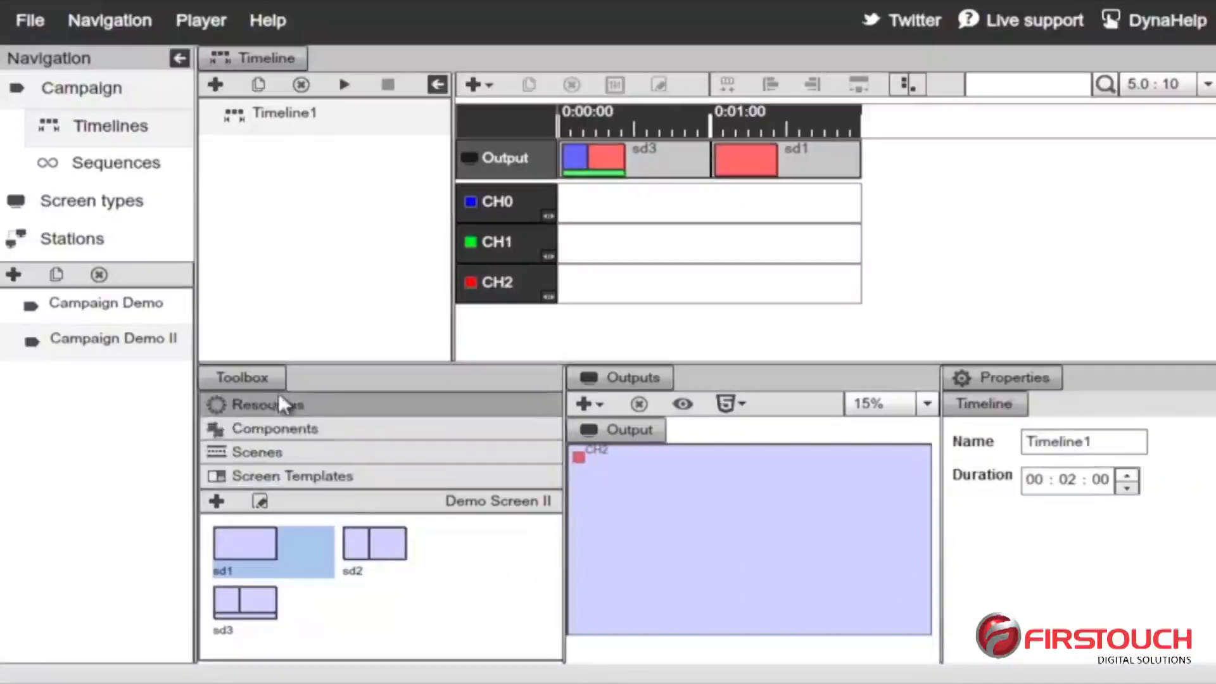
# Step: Add video 661 to channel CH2 and the lizard at Iguazu image to CH0, each spanning the whole timeline
pyautogui.click(302, 406)
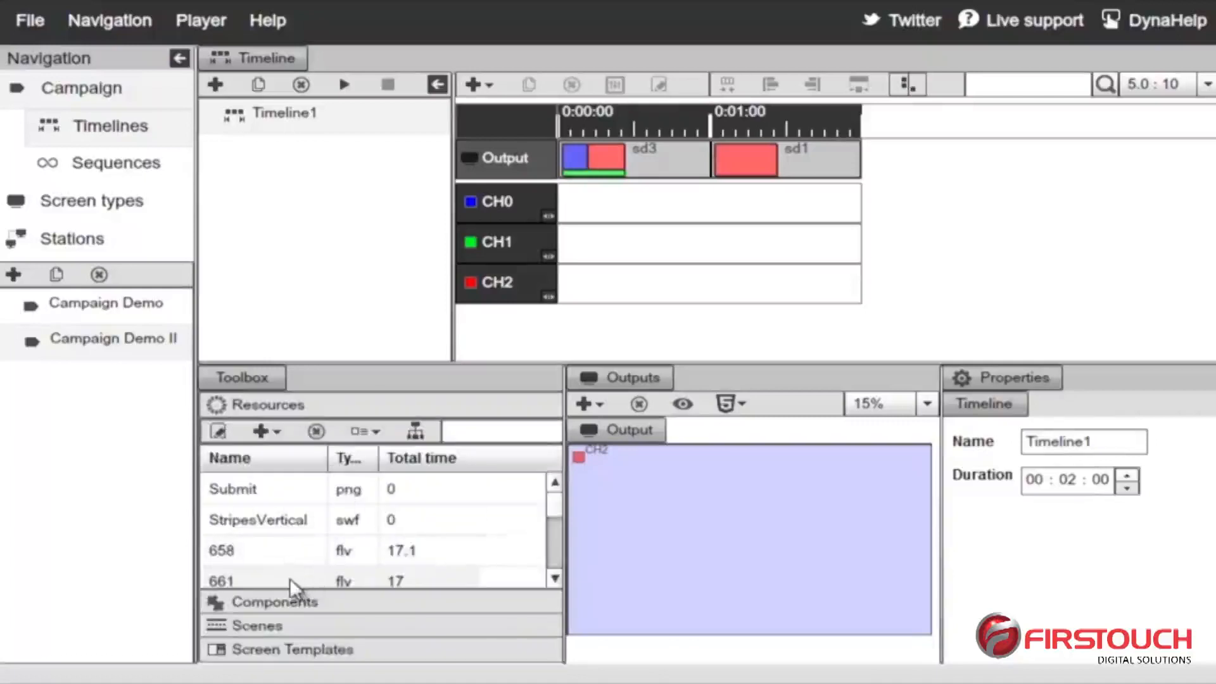
pyautogui.moveTo(260, 583); pyautogui.dragTo(279, 575)
pyautogui.moveTo(325, 550); pyautogui.dragTo(656, 308)
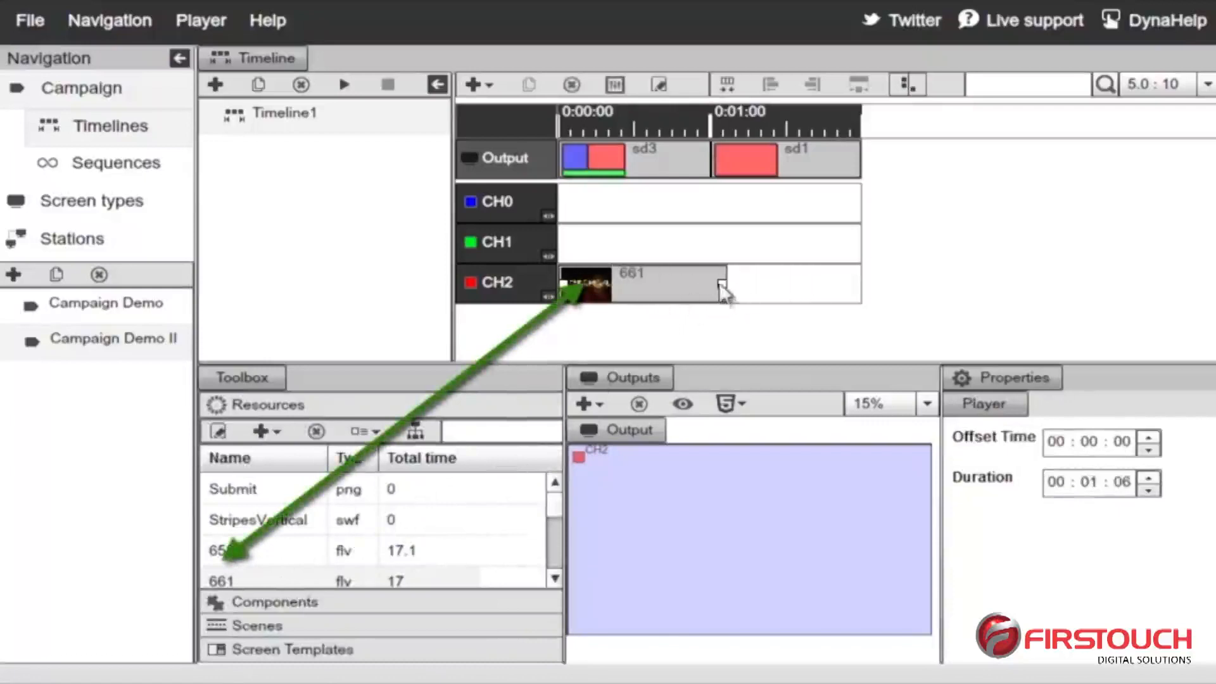
pyautogui.moveTo(722, 284); pyautogui.dragTo(860, 289)
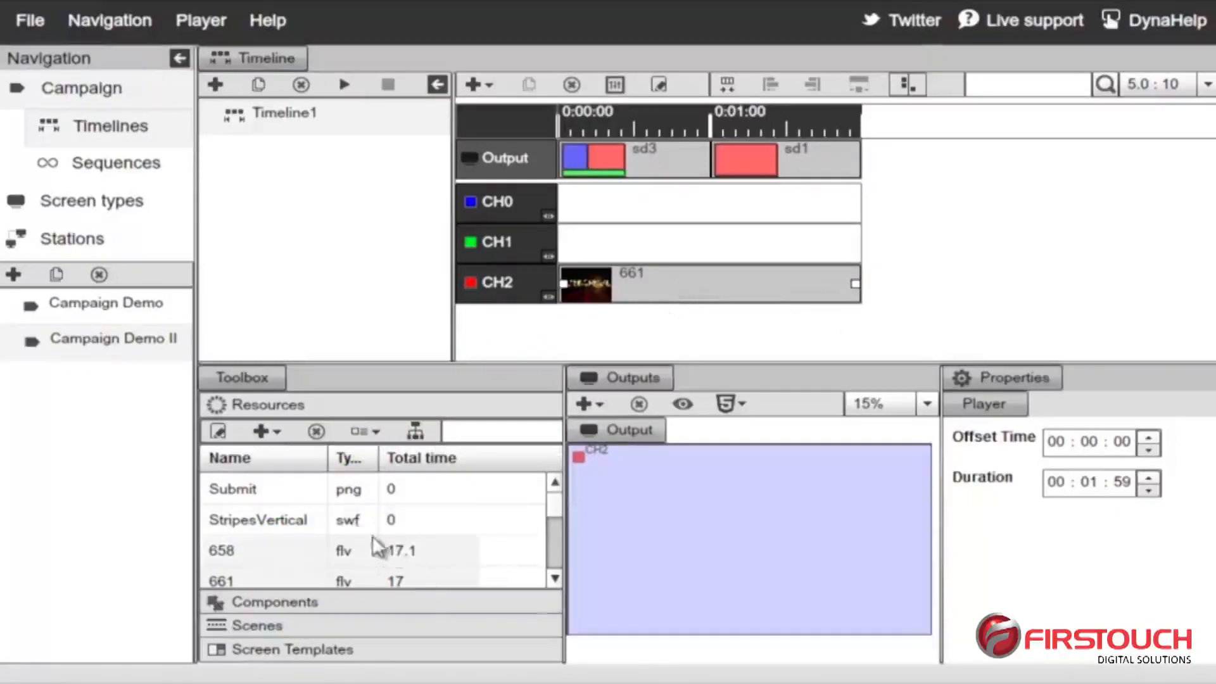
pyautogui.scroll(-4, 298, 538)
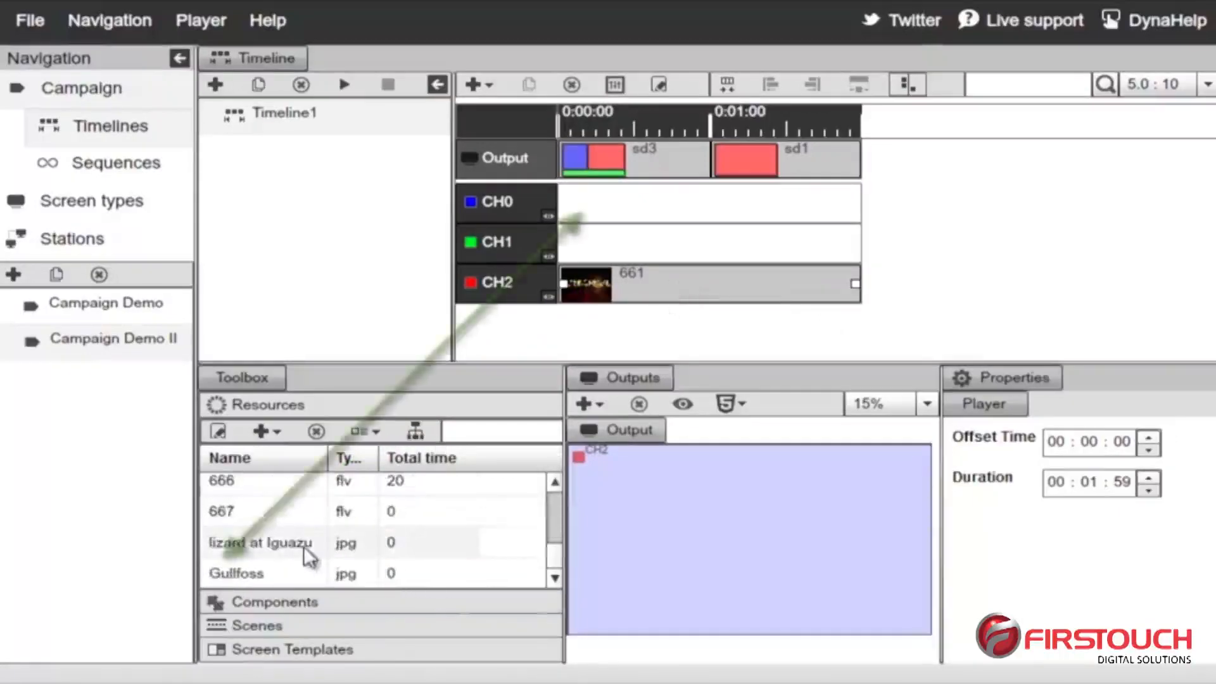
pyautogui.moveTo(281, 557); pyautogui.dragTo(856, 197)
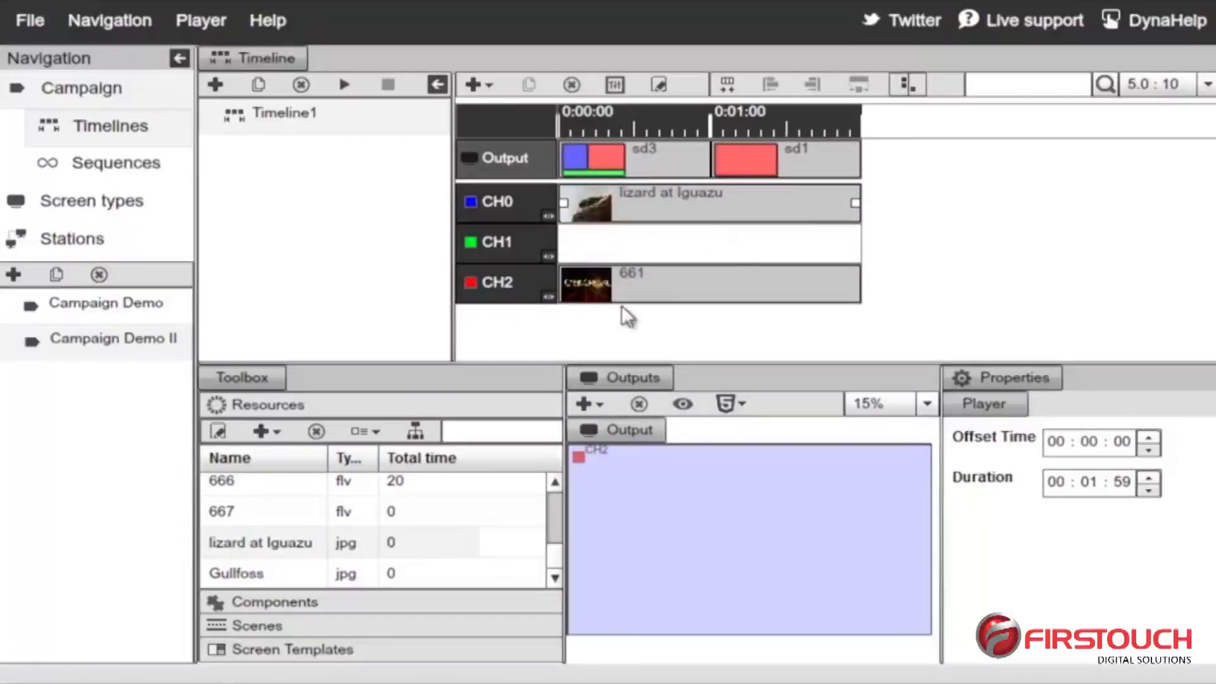
# Step: Add the Rss news component to channel CH1 and extend it across the whole timeline
pyautogui.click(365, 602)
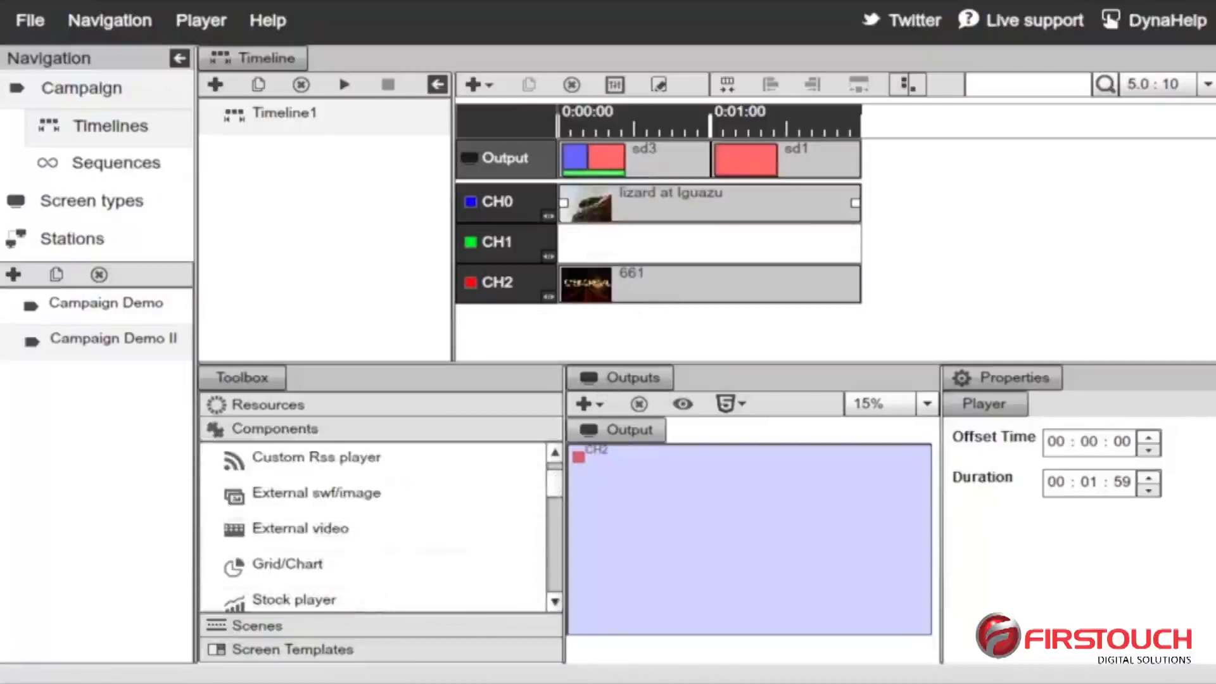
pyautogui.scroll(-3, 381, 526)
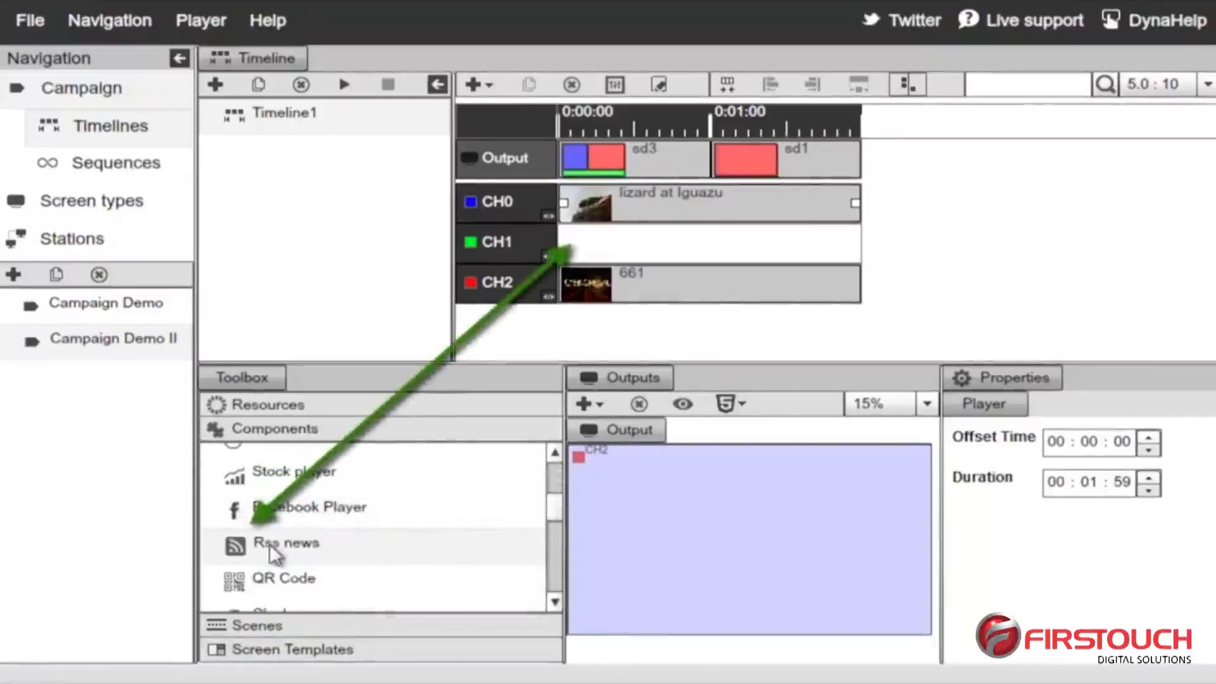
pyautogui.moveTo(236, 549); pyautogui.dragTo(620, 252)
pyautogui.moveTo(705, 243); pyautogui.dragTo(857, 244)
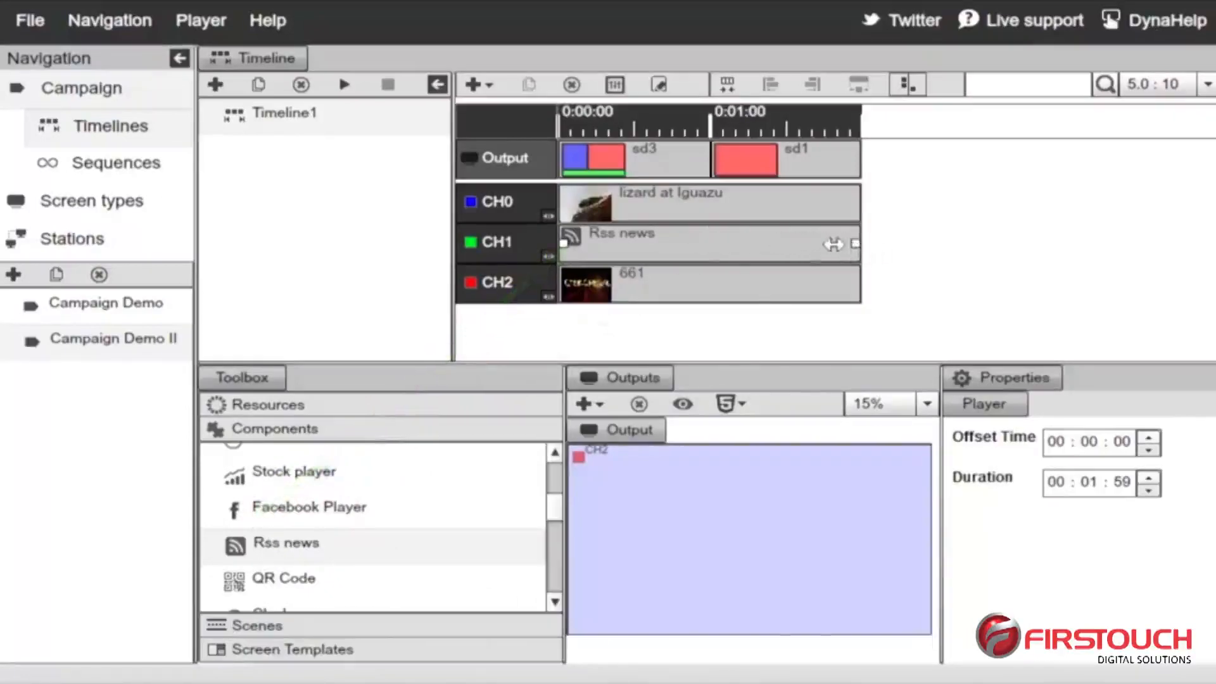
# Step: In the Rss news clip's properties, set the direction to horizontal and the title font color to black
pyautogui.click(615, 86)
pyautogui.click(1119, 443)
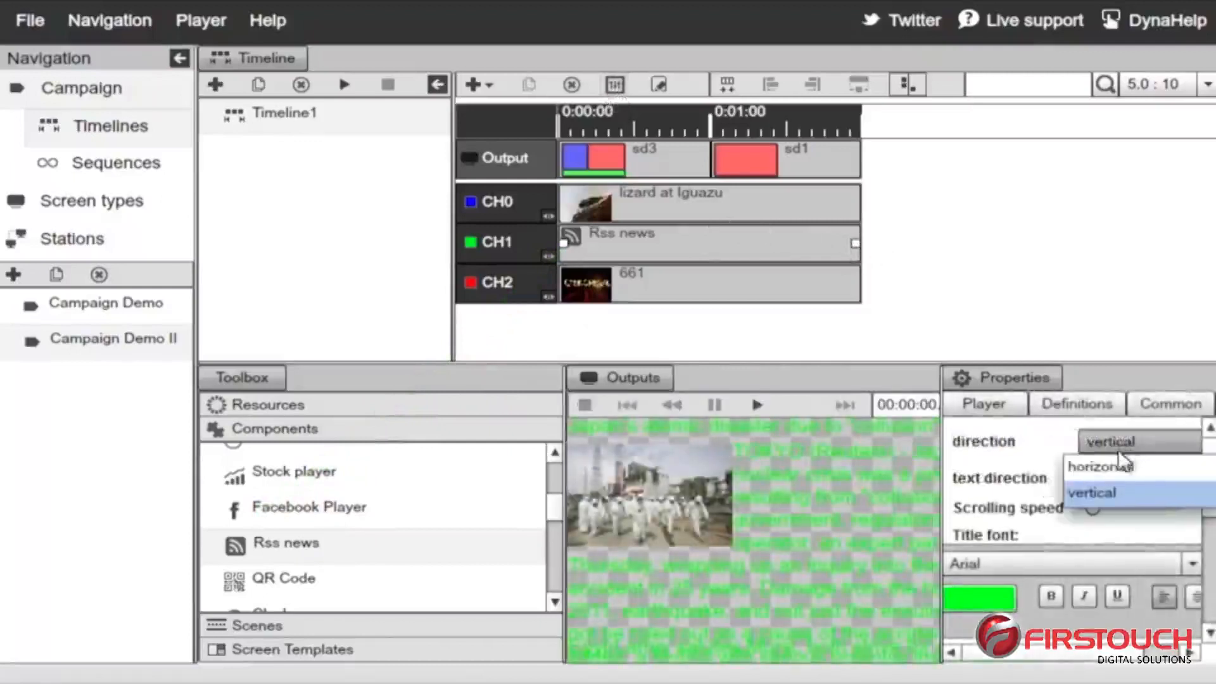
pyautogui.click(1111, 463)
pyautogui.click(978, 598)
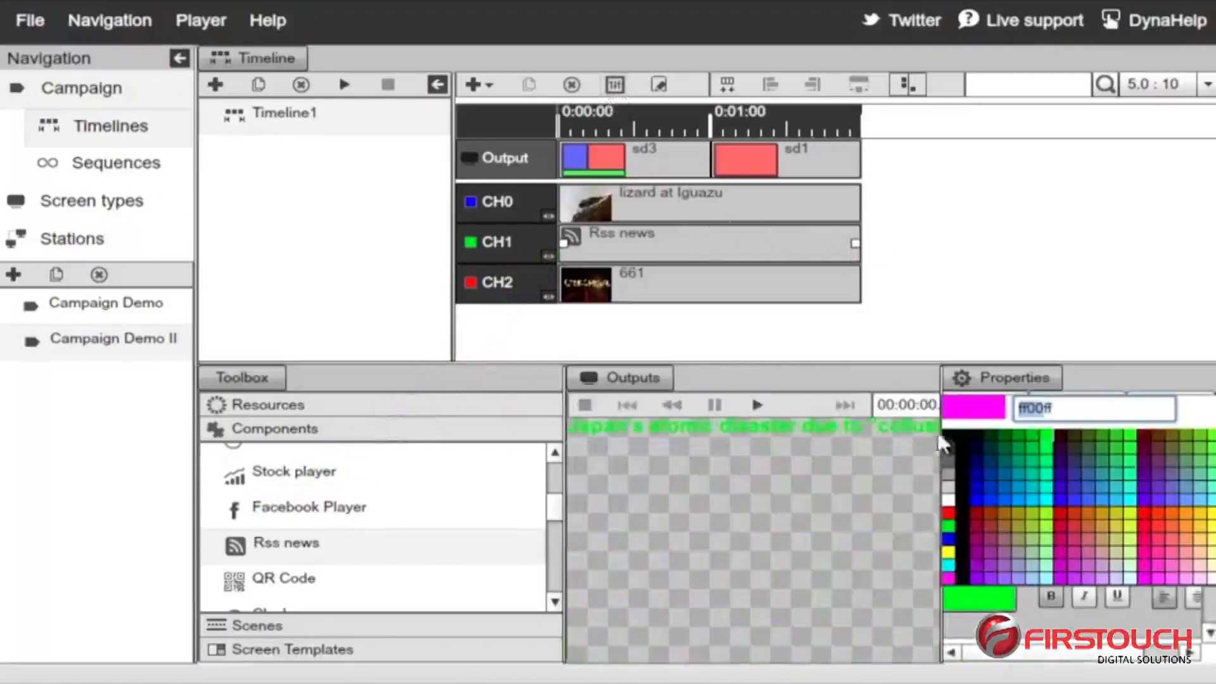
pyautogui.click(961, 447)
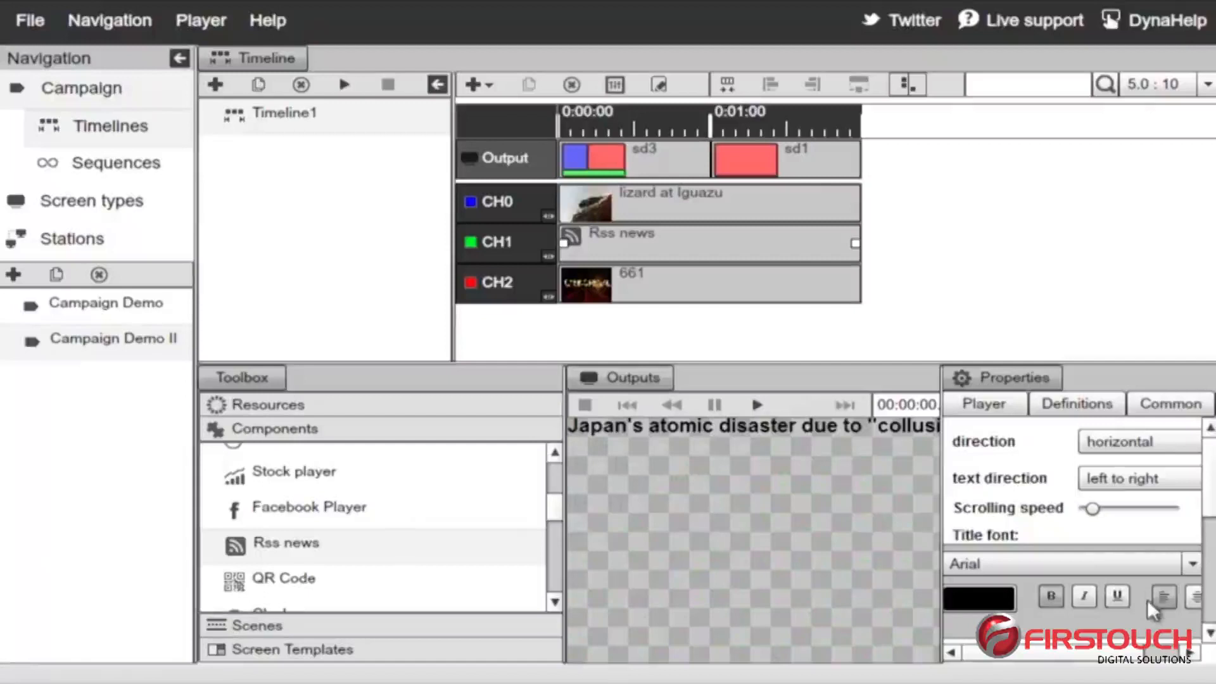
# Step: Set the Rss news title font size to 22 and play a preview of Timeline1
pyautogui.scroll(-5, 1152, 611)
pyautogui.moveTo(1129, 654); pyautogui.dragTo(1167, 653)
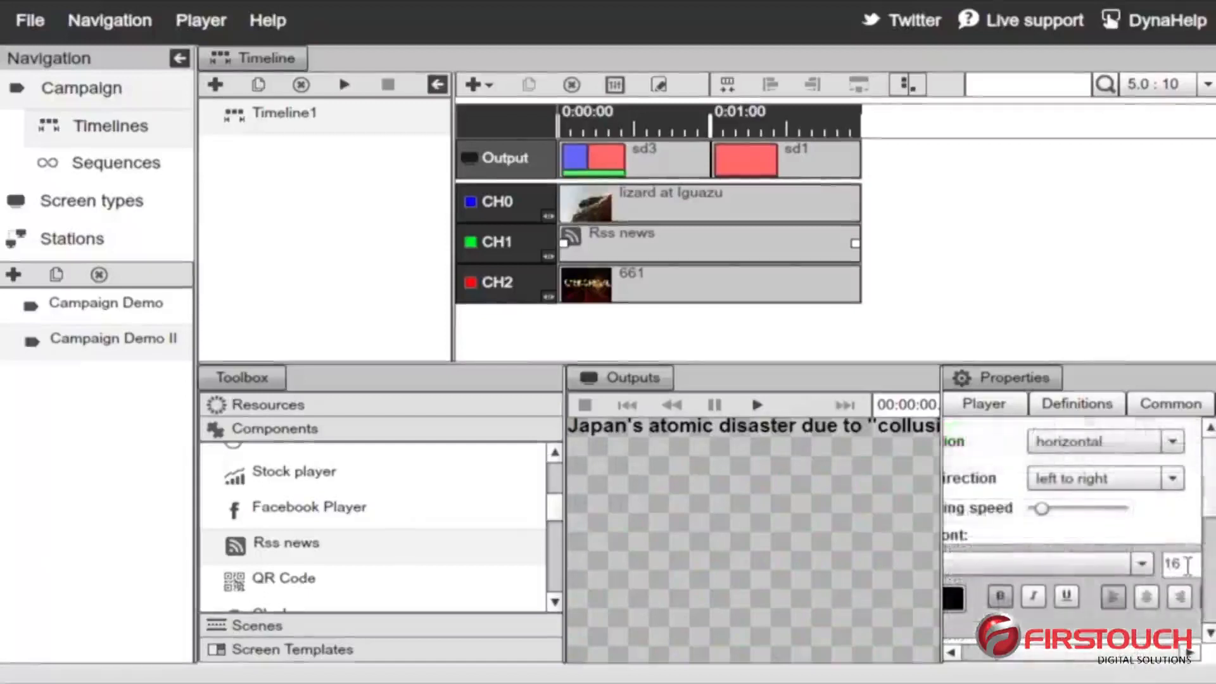
pyautogui.doubleClick(1188, 566)
pyautogui.write('22')
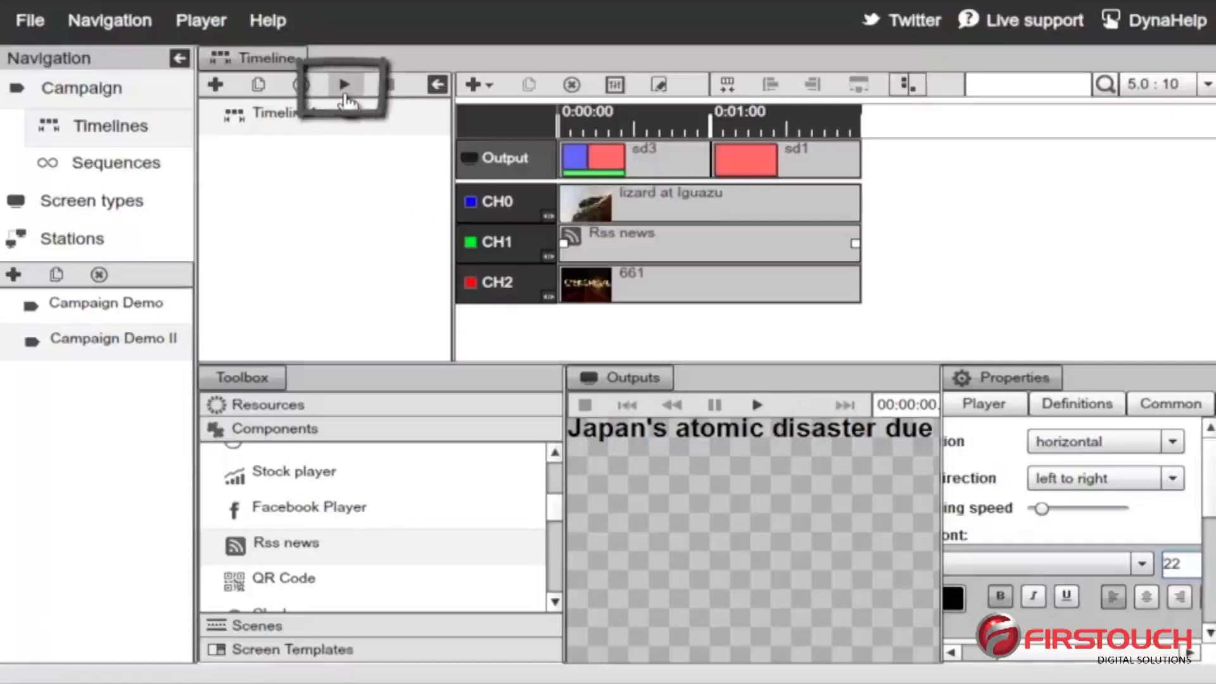
pyautogui.click(345, 95)
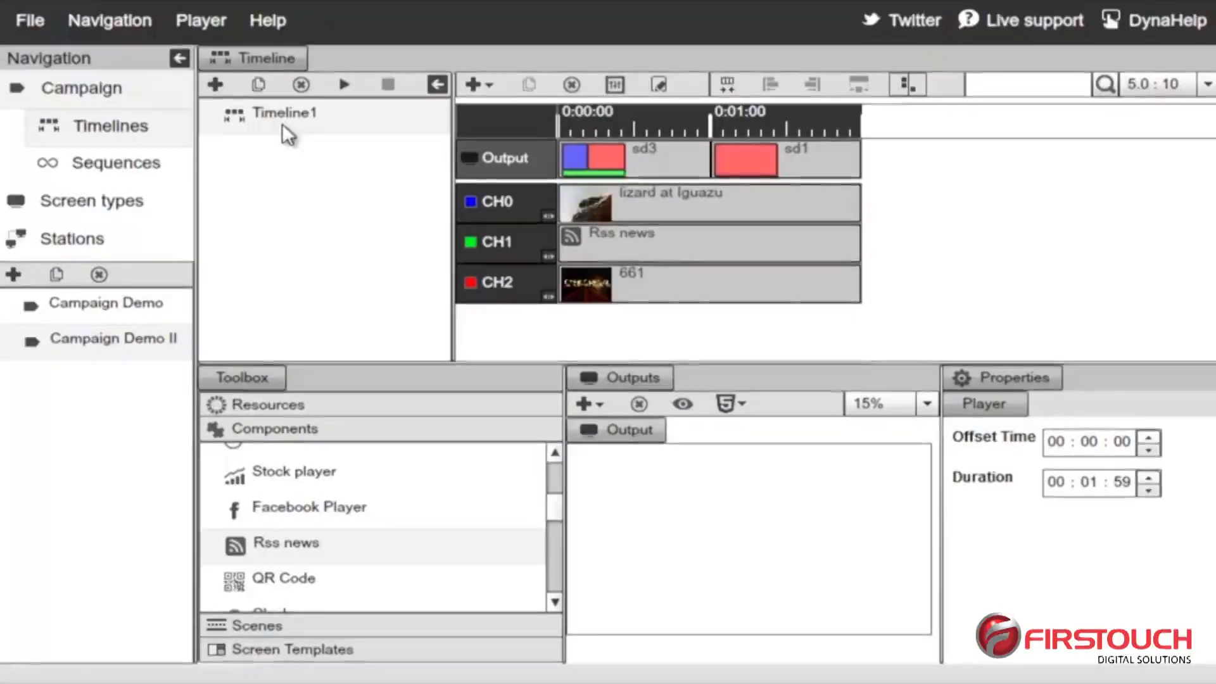
# Step: Create a new timeline named Timeline2 with a duration of 00:05:00 and the sd2 screen division
pyautogui.click(215, 89)
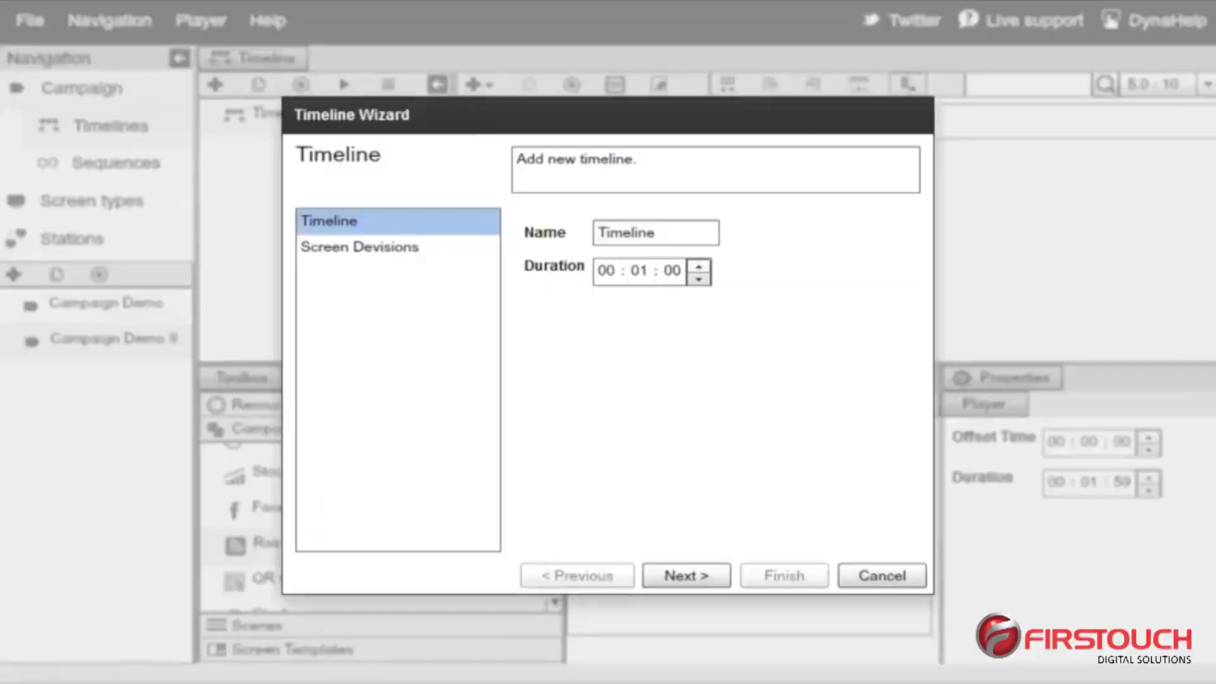
pyautogui.click(692, 232)
pyautogui.write('2')
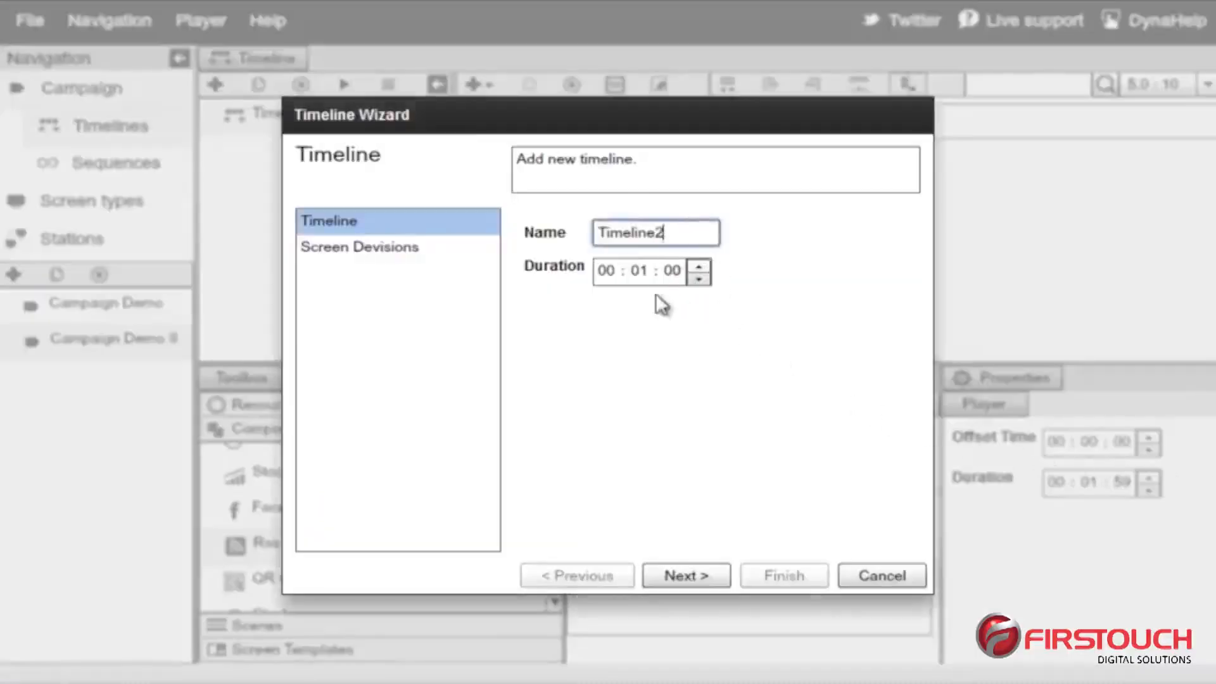
pyautogui.click(639, 271)
pyautogui.write('5')
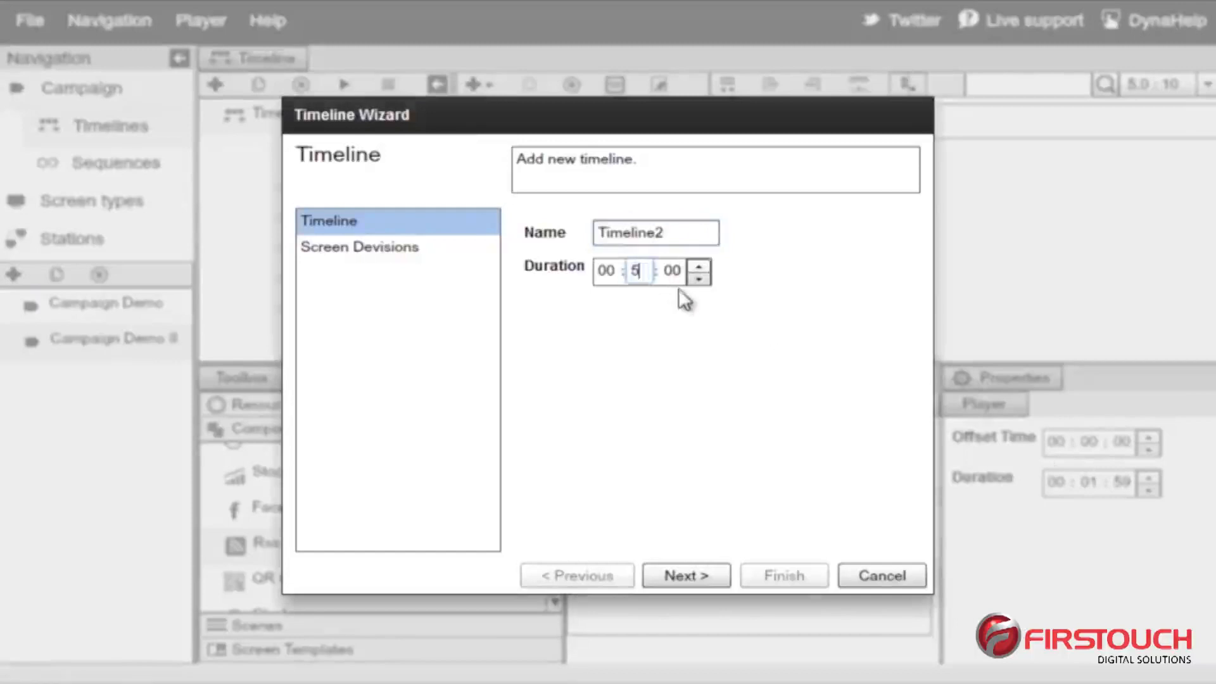
pyautogui.click(705, 580)
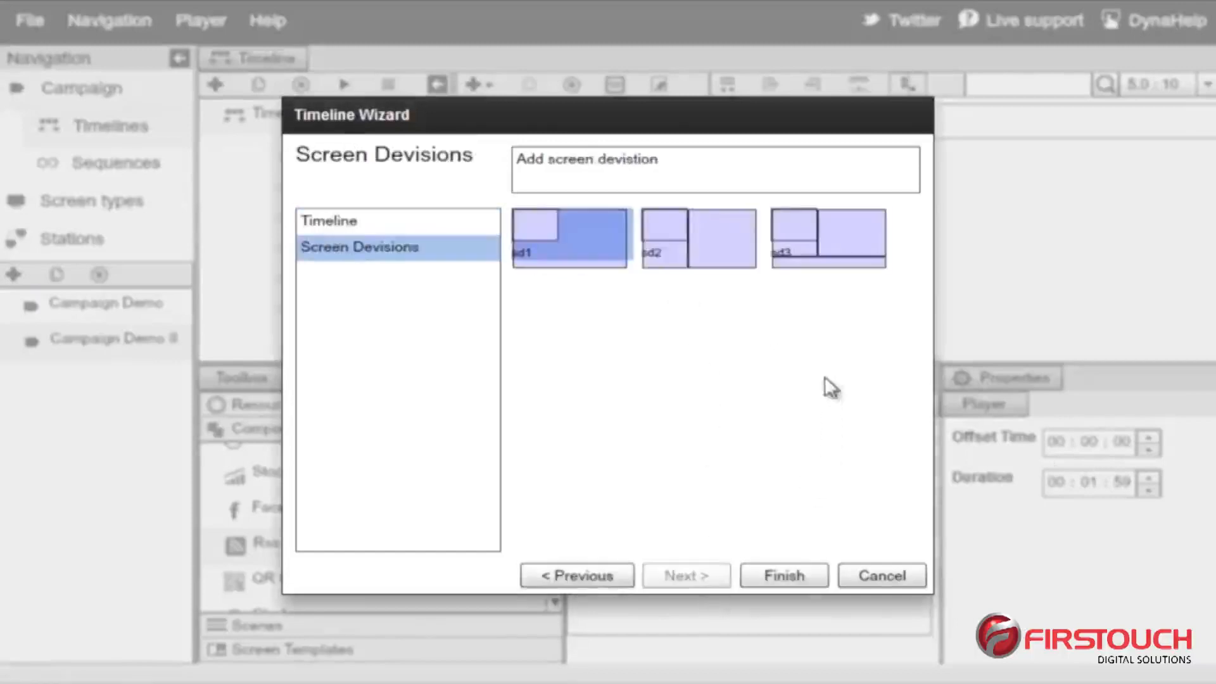
pyautogui.click(708, 250)
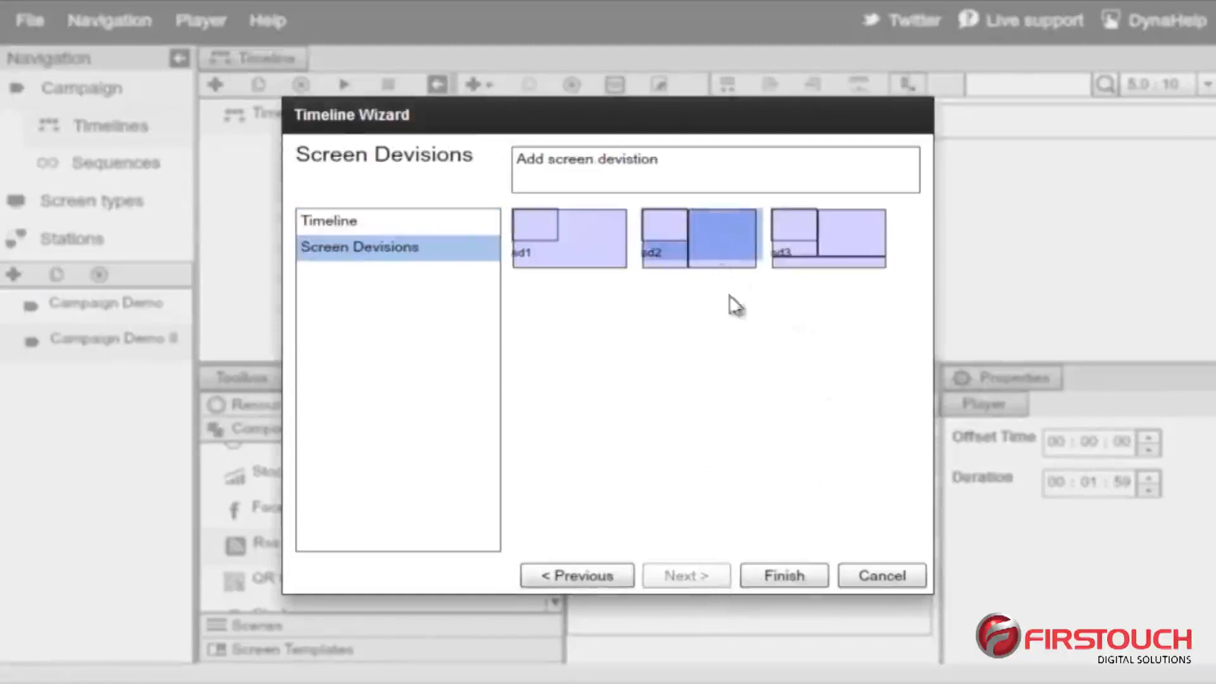
pyautogui.click(778, 573)
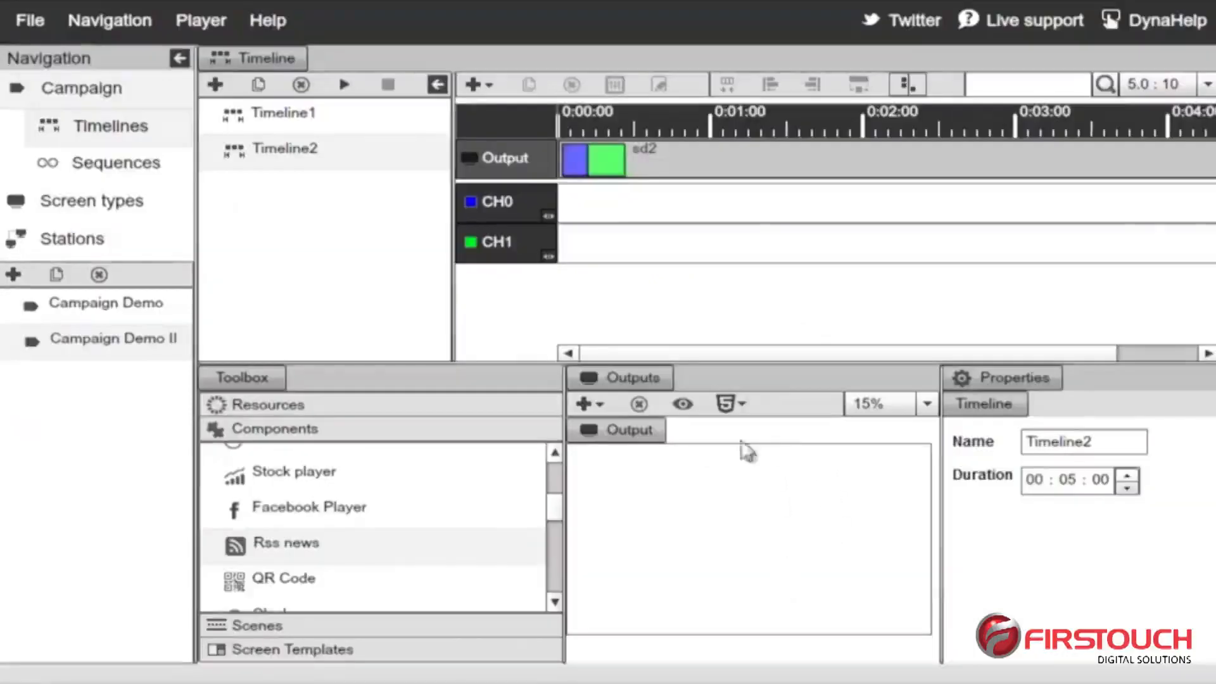
# Step: In the campaign's sequence list, move Timeline1 after Timeline2
pyautogui.click(273, 117)
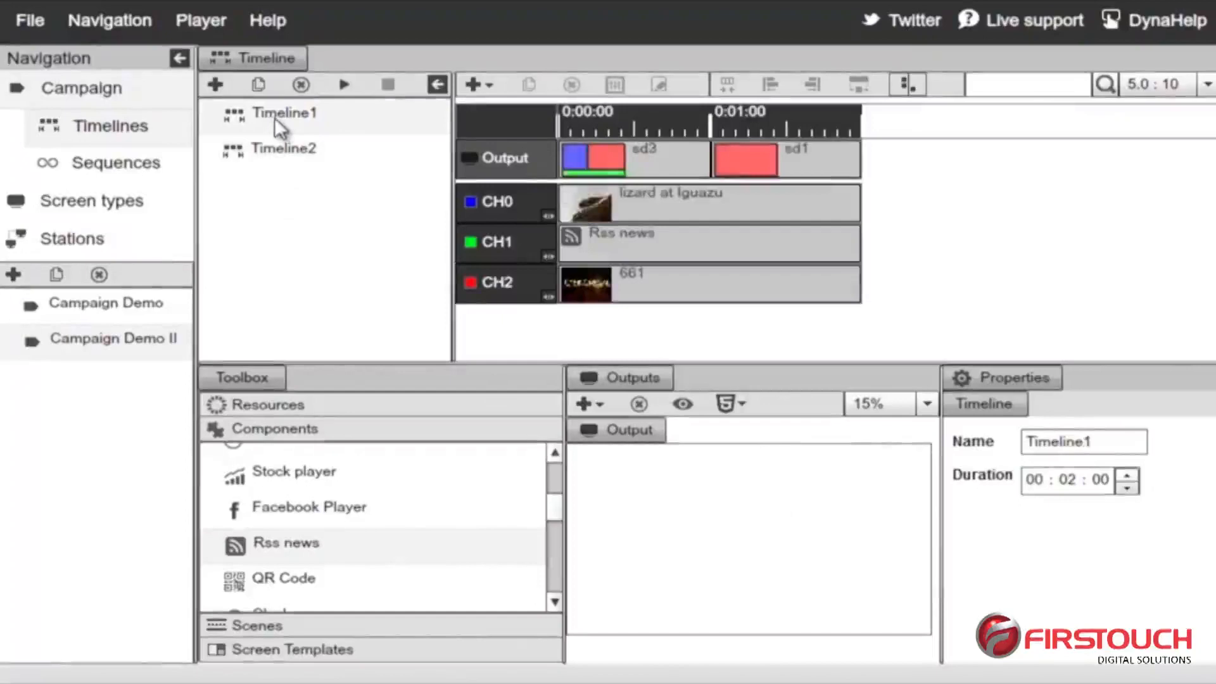
pyautogui.click(310, 157)
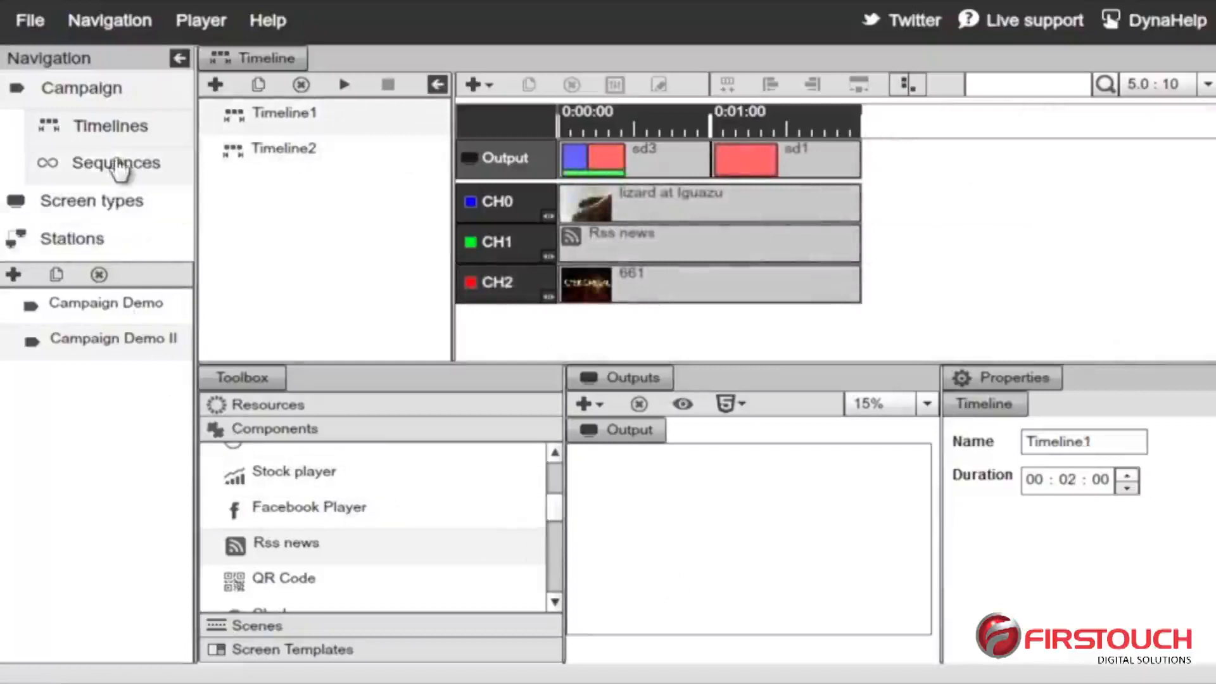
pyautogui.click(127, 166)
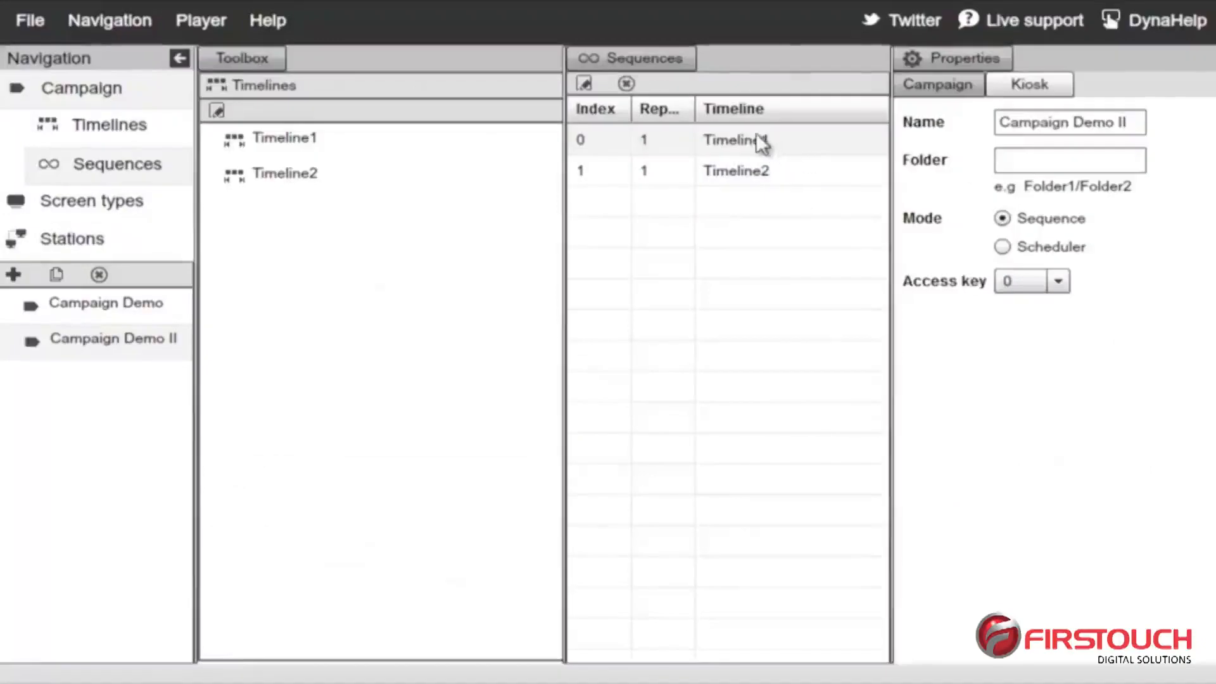
pyautogui.moveTo(768, 140); pyautogui.dragTo(768, 168)
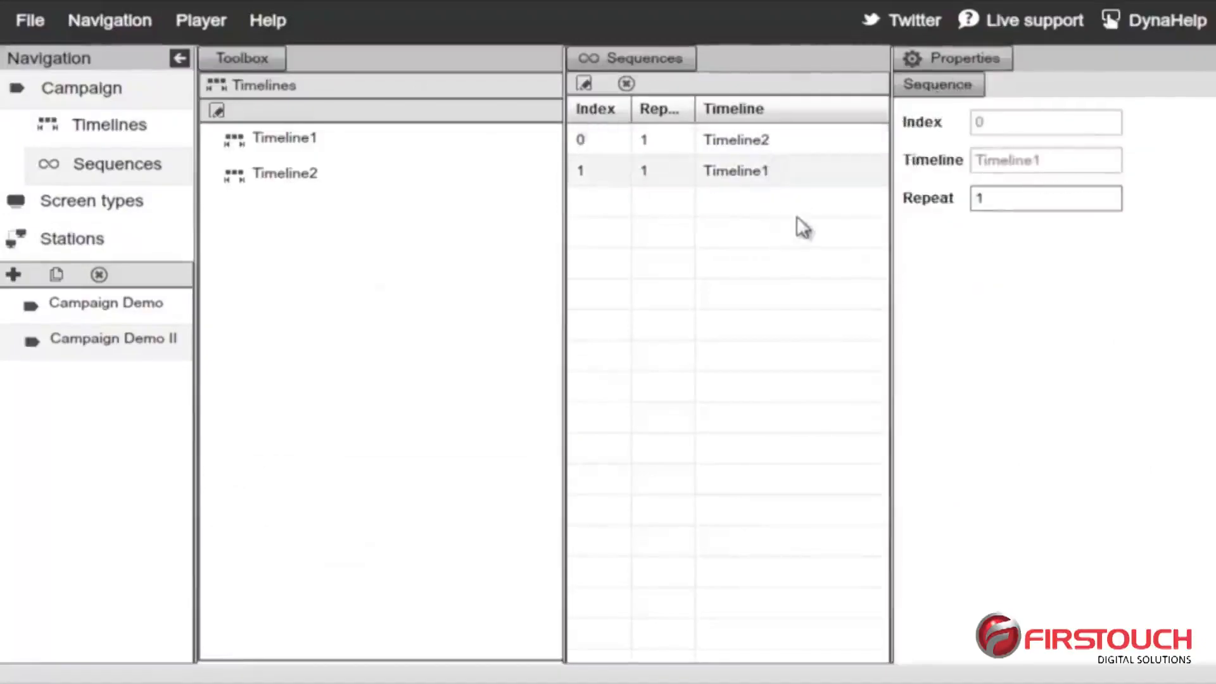
# Step: Set the repeat value of Timeline1 in the sequence to 5
pyautogui.click(763, 145)
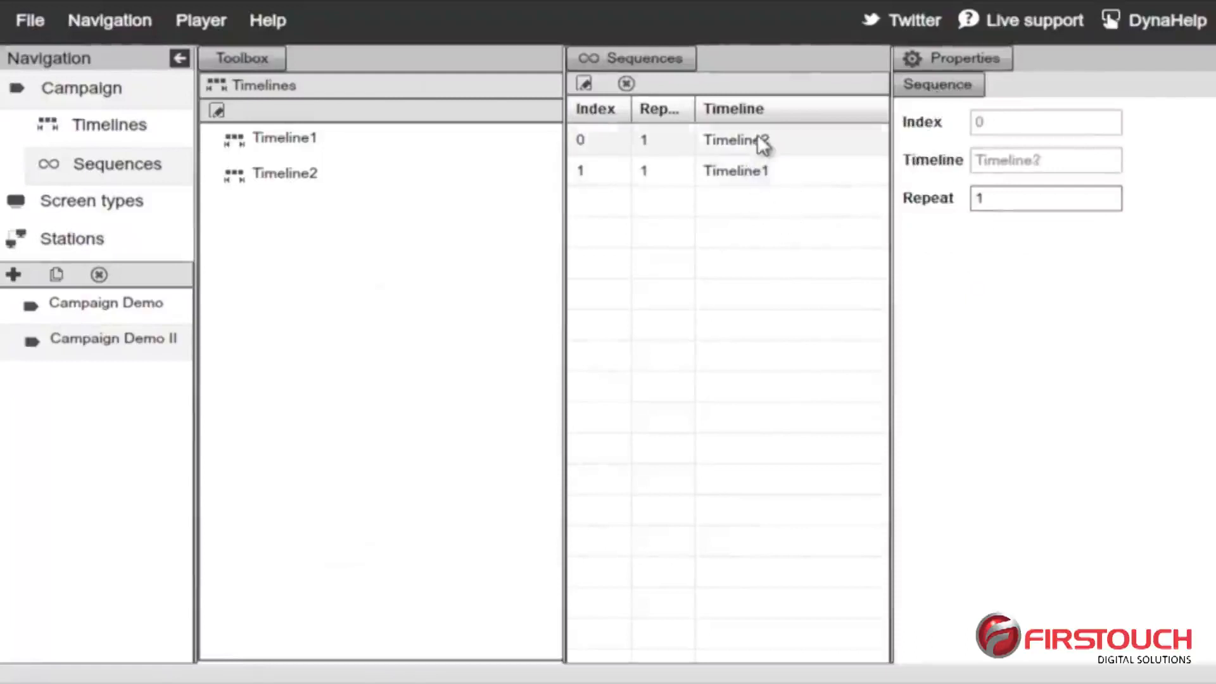
pyautogui.click(762, 176)
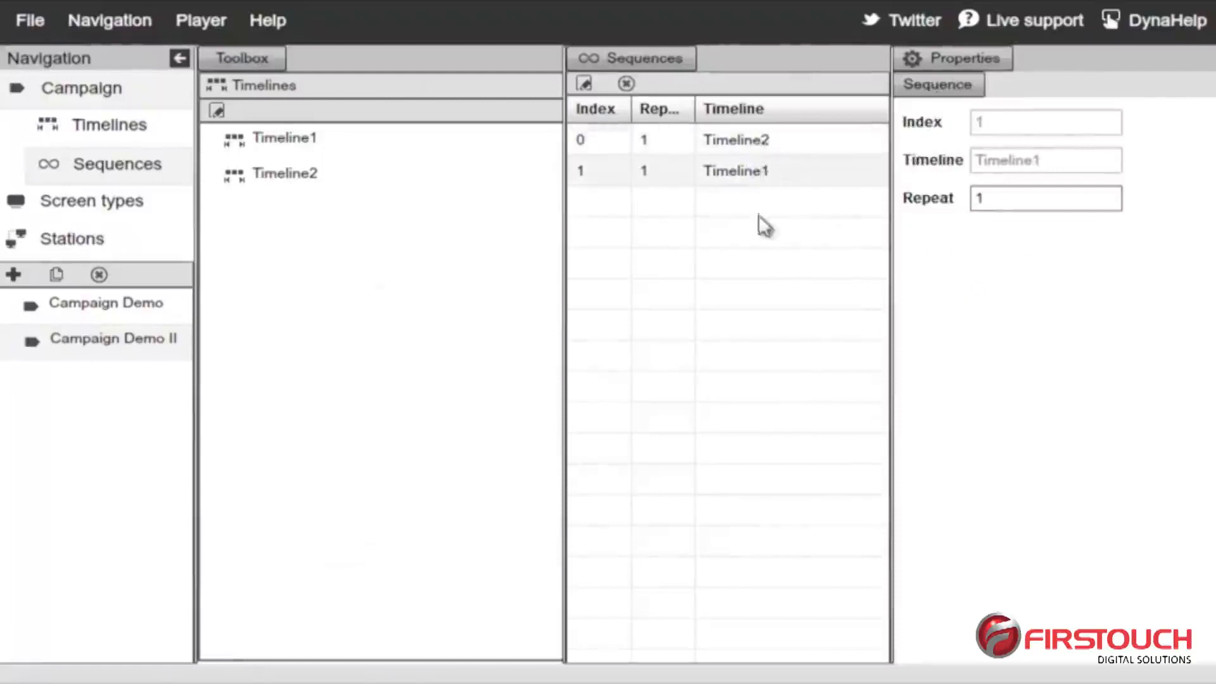
pyautogui.click(1020, 201)
pyautogui.write('5')
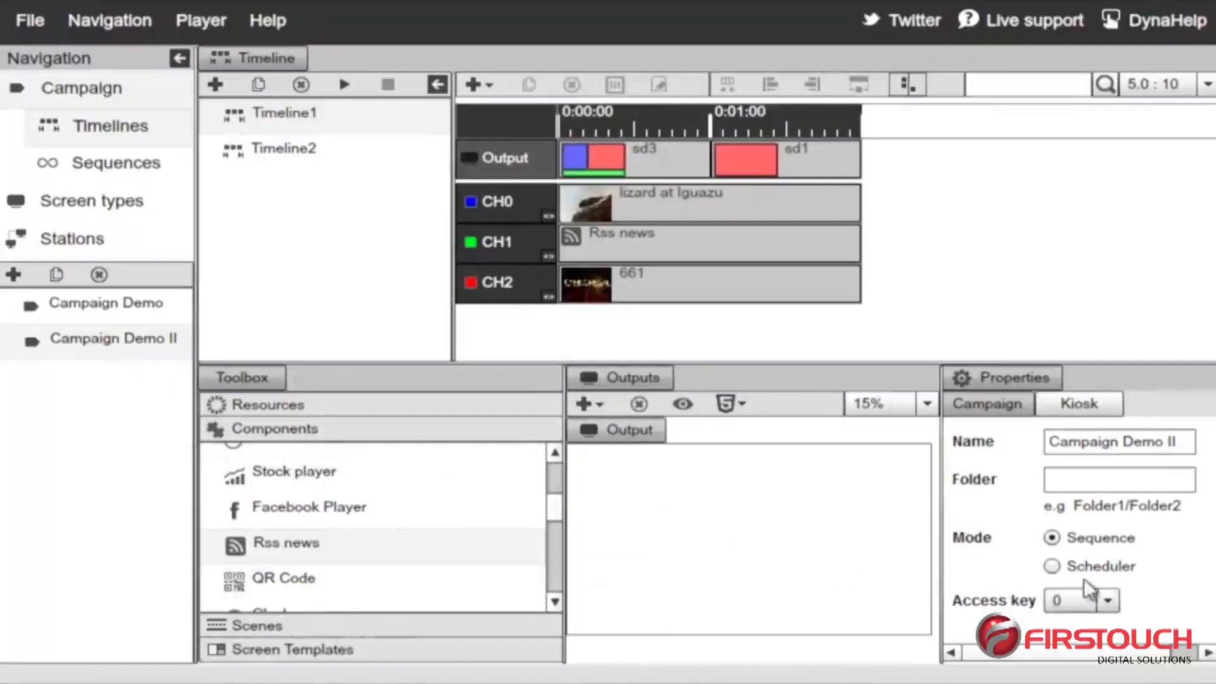
# Step: Switch Campaign Demo II to Scheduler mode and place Timeline1 on the July 7, 2012 schedule at about 0:54
pyautogui.click(1109, 569)
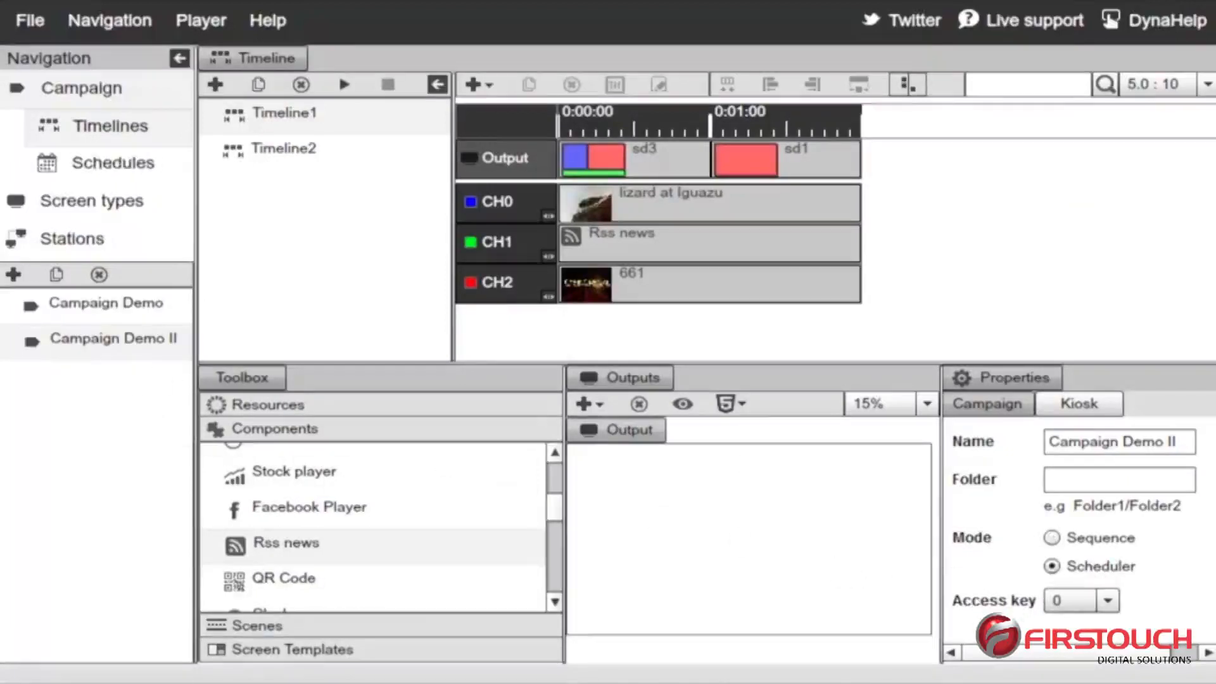
pyautogui.click(121, 174)
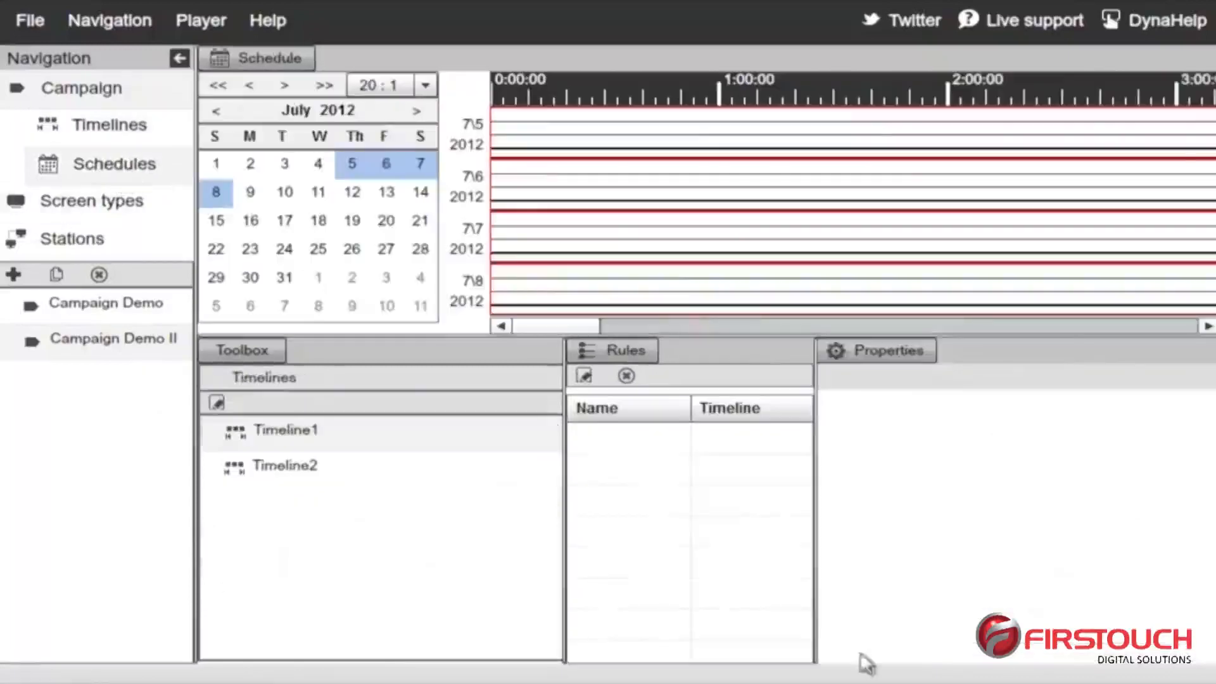
pyautogui.moveTo(326, 440); pyautogui.dragTo(700, 252)
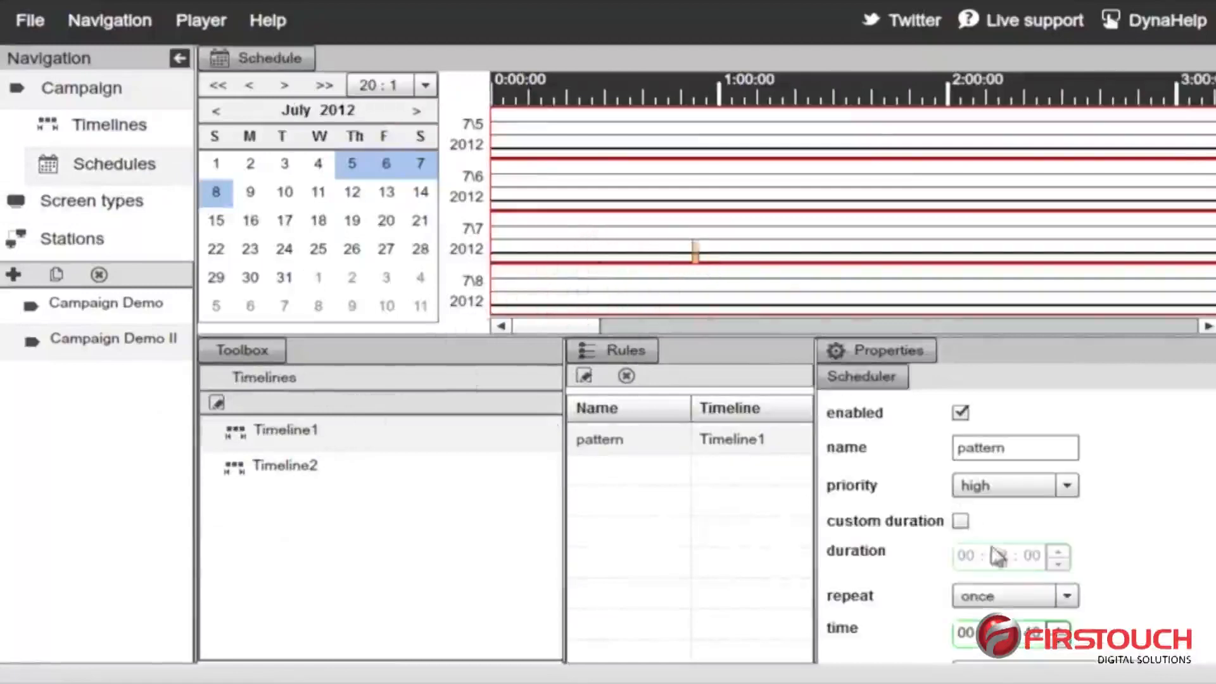
# Step: Enable a custom duration for Timeline1's schedule rule and set its hours to 11
pyautogui.click(961, 521)
pyautogui.click(976, 553)
pyautogui.write('11')
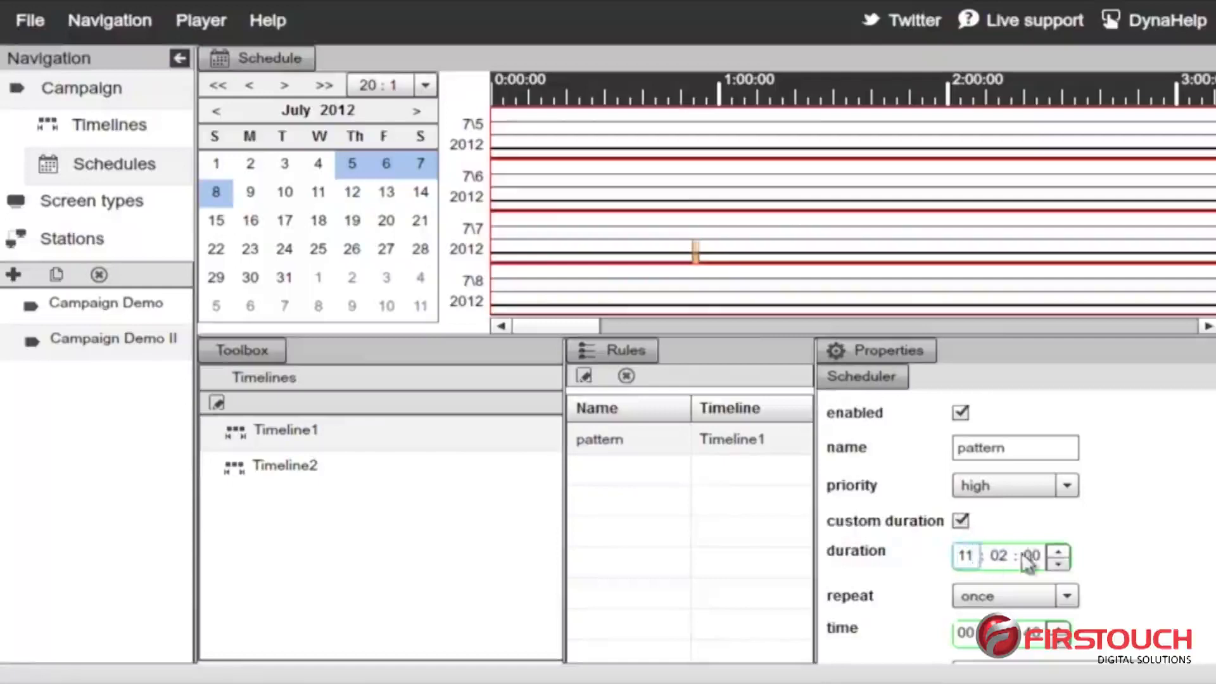
pyautogui.click(1058, 549)
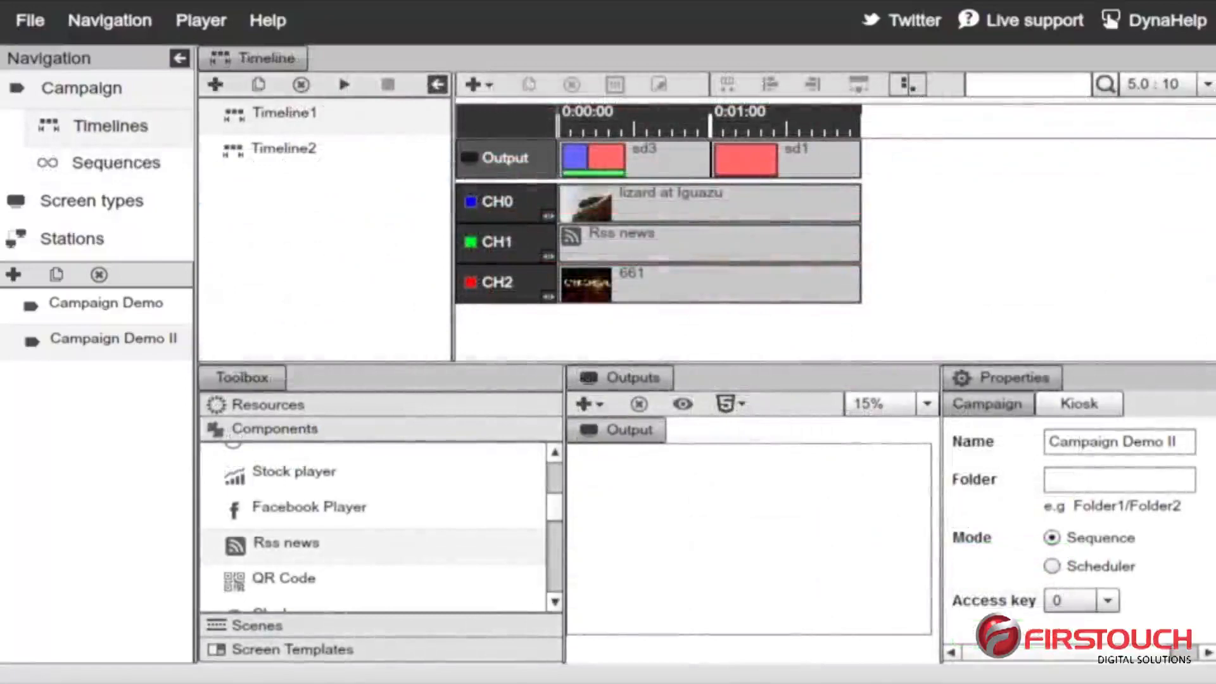
# Step: Assign Campaign Demo II to the station MyStation, and save and upload the changes
pyautogui.click(107, 240)
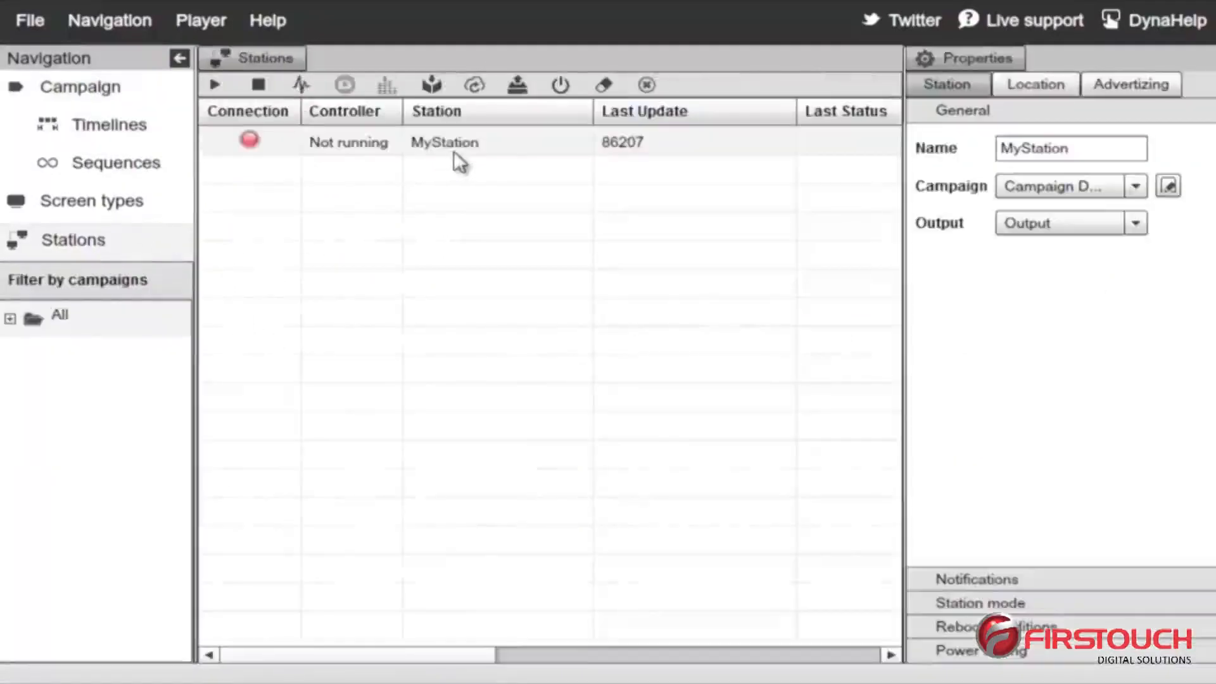
pyautogui.click(1062, 188)
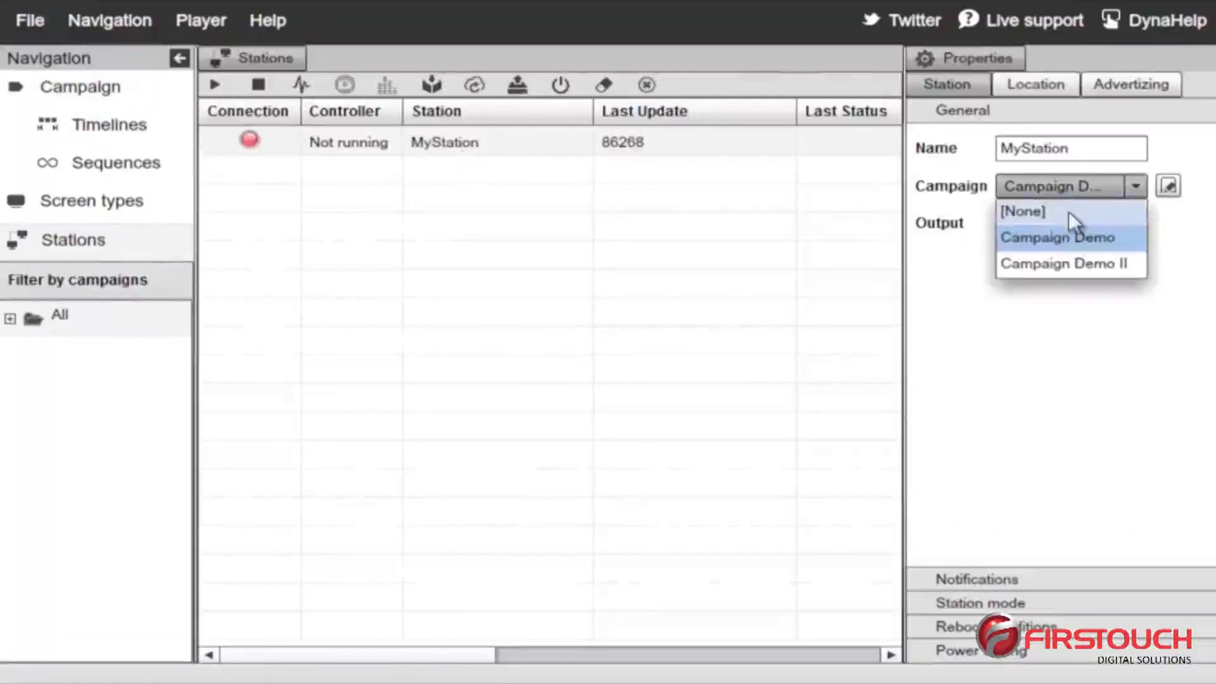
pyautogui.click(1077, 262)
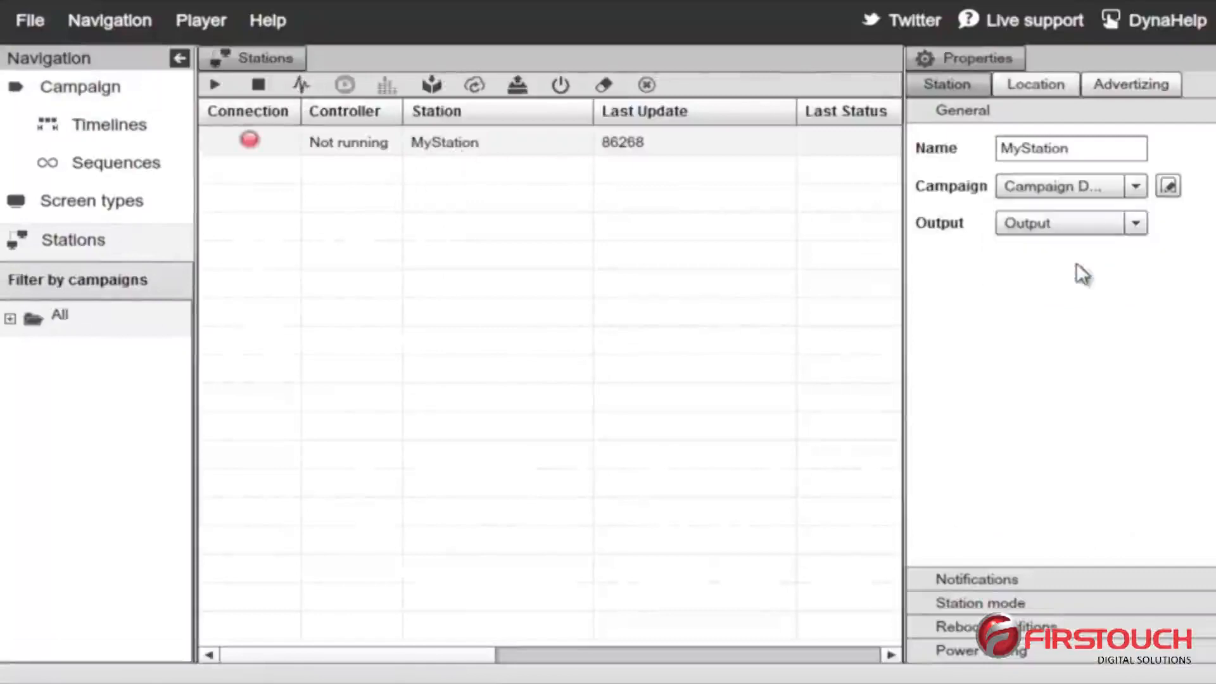
pyautogui.click(45, 22)
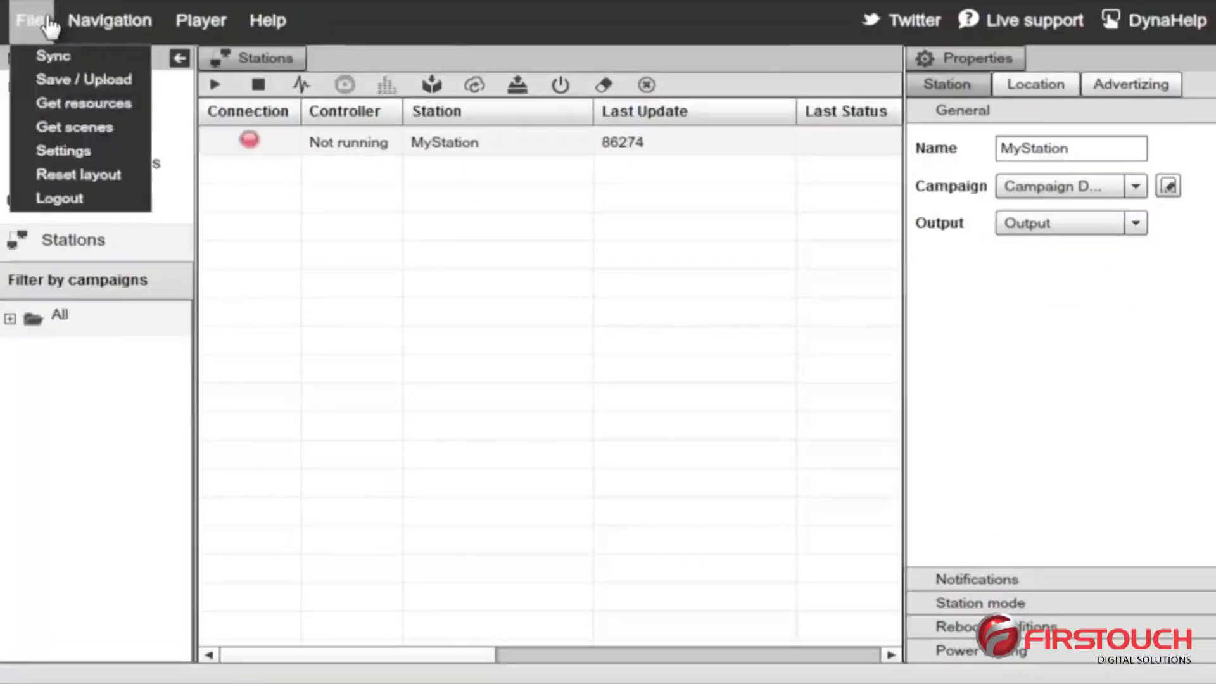
pyautogui.click(83, 80)
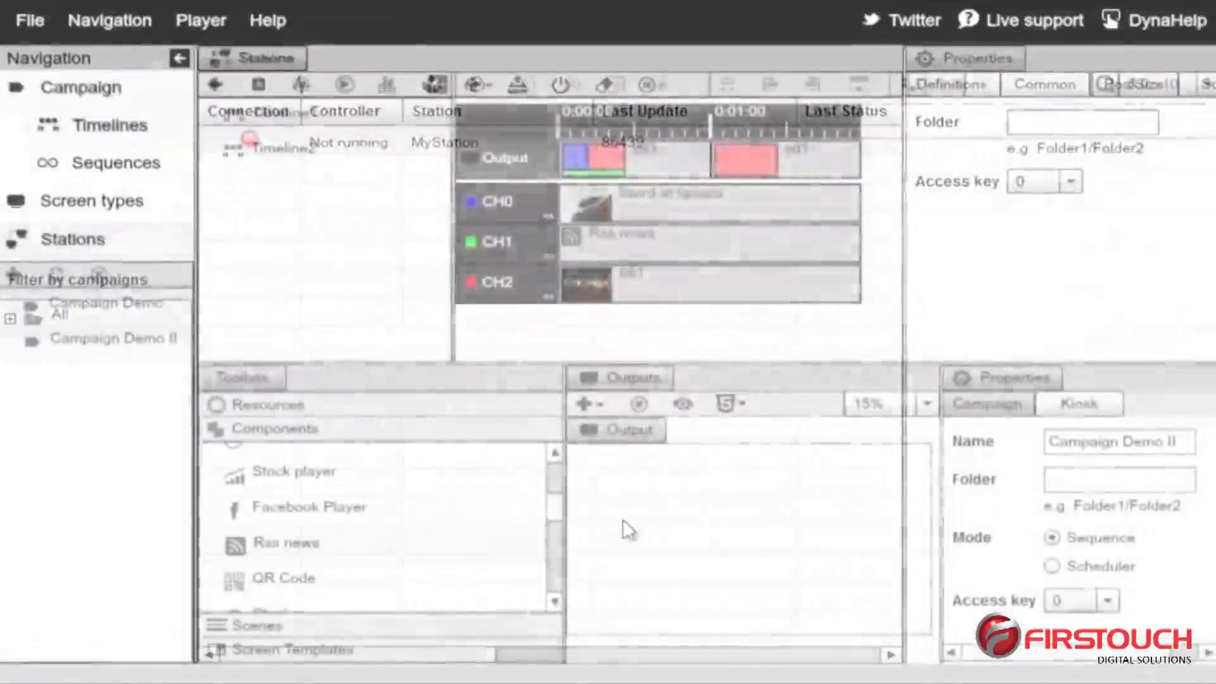